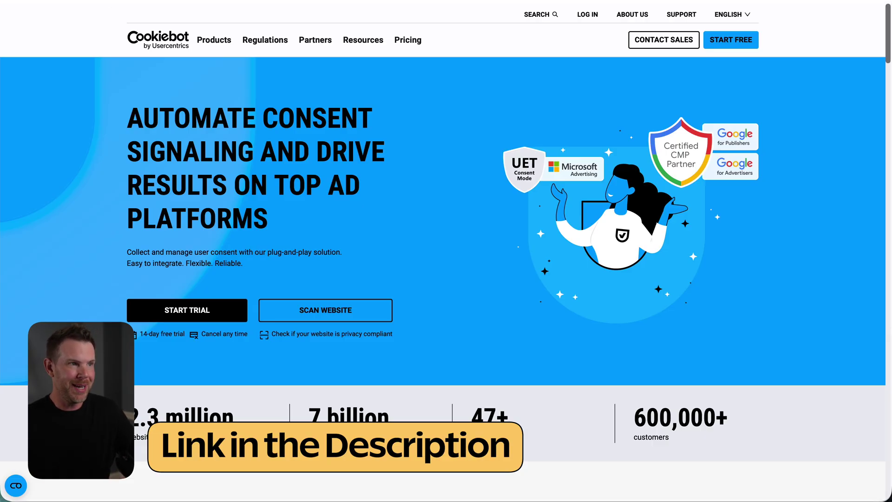
Open Cookiebot's pricing and plans page
{"action": "left_click", "coordinate": [408, 41]}
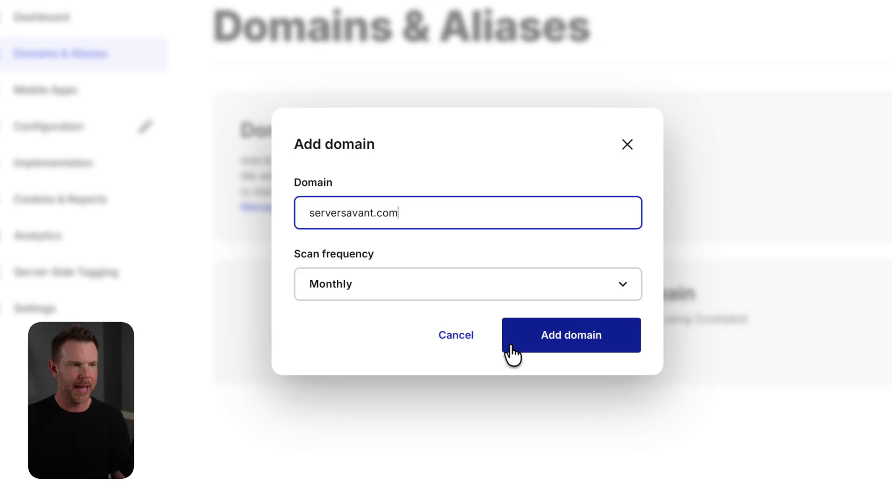
Add serversavant.com to Domain Group #1 and go to the banner Configuration page
{"action": "left_click", "coordinate": [553, 343]}
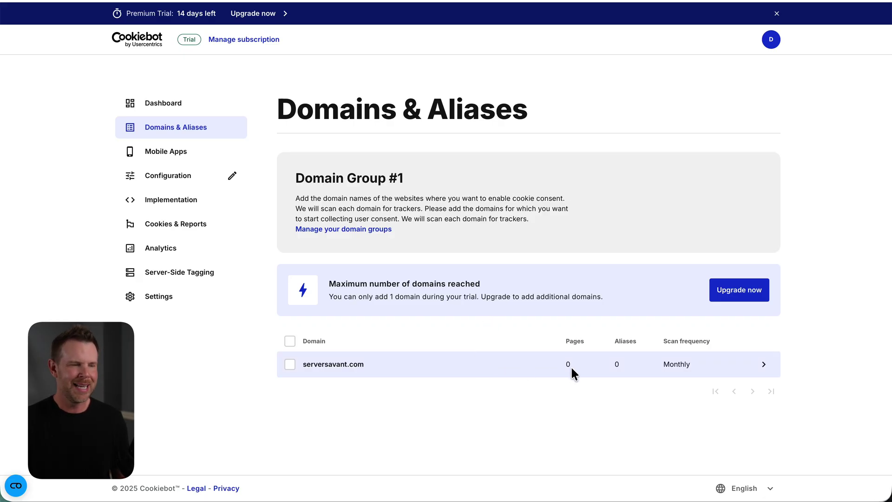
{"action": "left_click", "coordinate": [166, 188]}
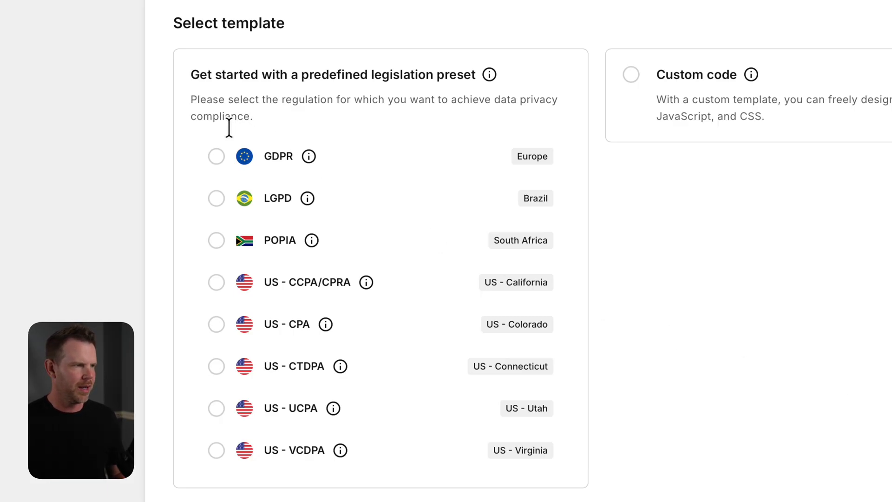
Compare the GDPR, LGPD, POPIA and US CCPA/CPRA presets, then settle on GDPR
{"action": "left_click", "coordinate": [216, 155]}
{"action": "left_click", "coordinate": [217, 198]}
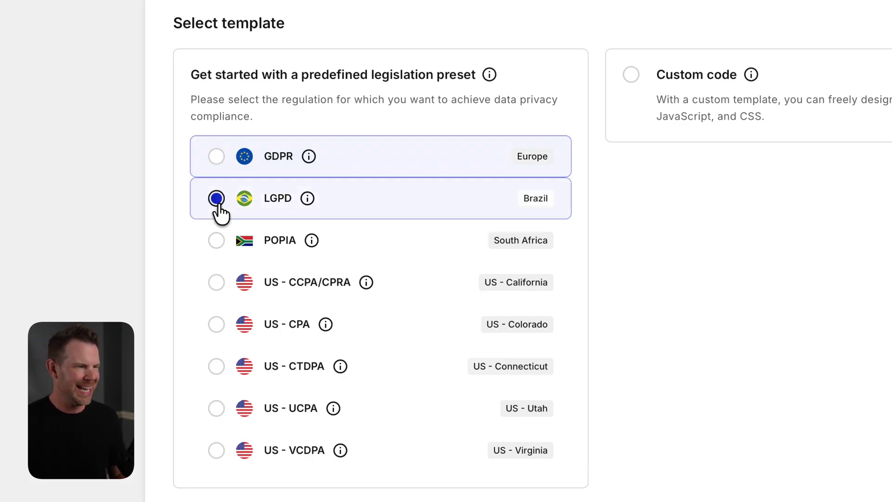
{"action": "left_click", "coordinate": [219, 242]}
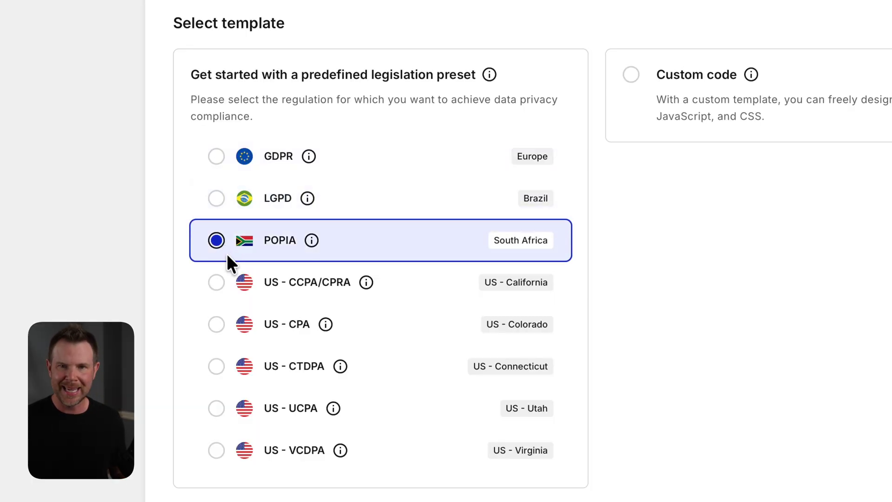
{"action": "left_click", "coordinate": [221, 283]}
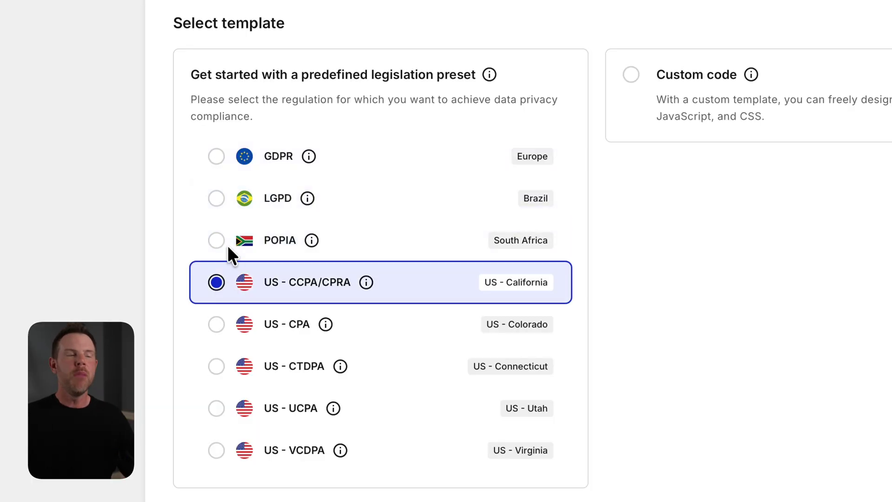
{"action": "left_click", "coordinate": [216, 157]}
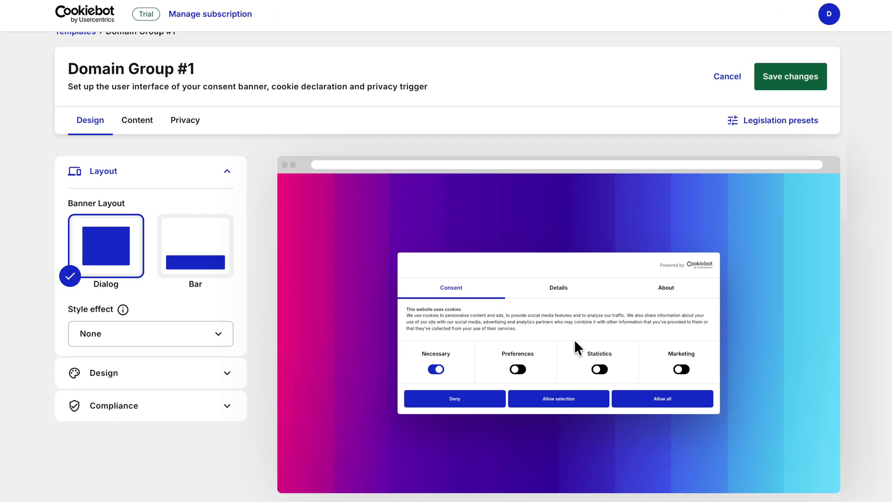
Preview the Bar layout, return to the Dialog layout, and apply the Overlay style effect
{"action": "left_click", "coordinate": [201, 245]}
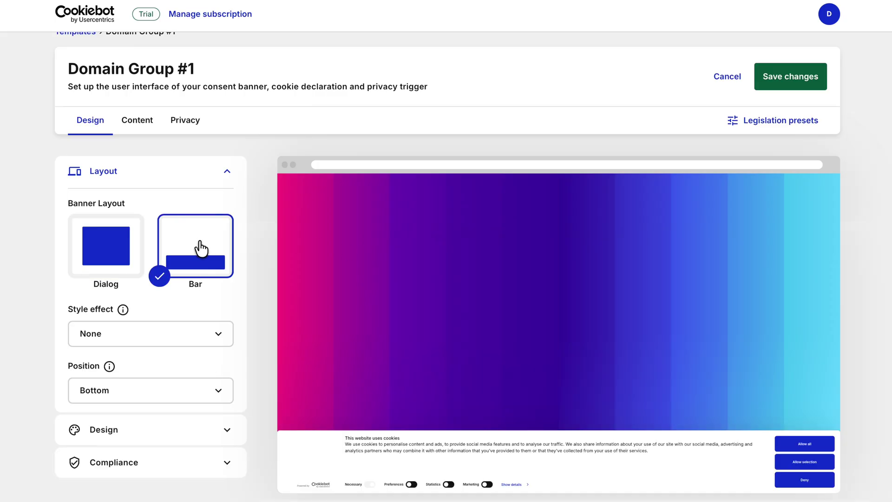
{"action": "left_click", "coordinate": [126, 263]}
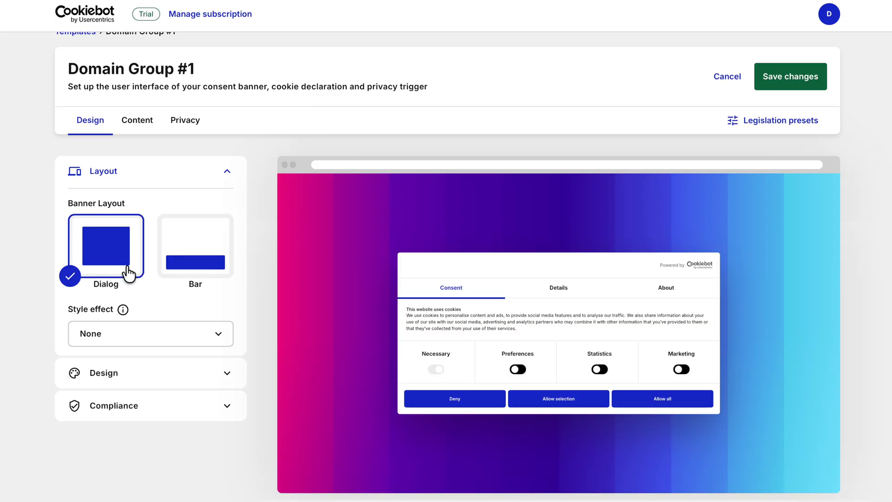
{"action": "left_click", "coordinate": [138, 334]}
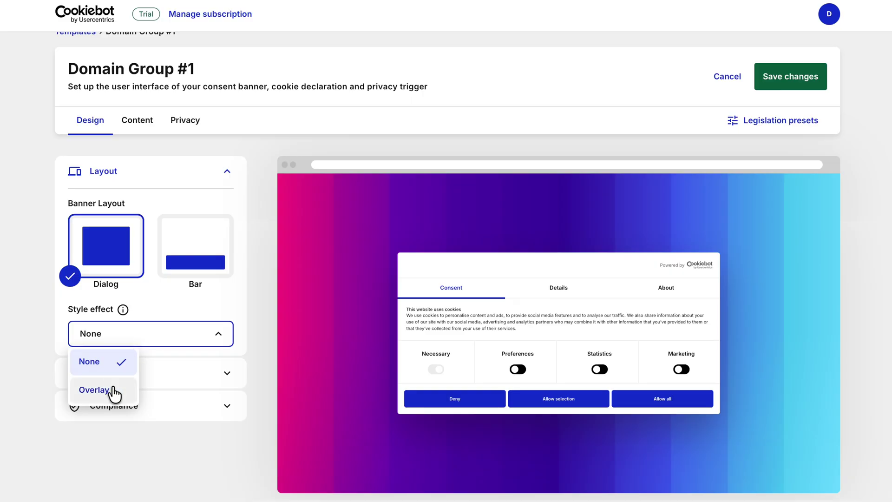
{"action": "left_click", "coordinate": [114, 392]}
Set the banner theme to Custom after trying Dark
{"action": "left_click", "coordinate": [116, 386]}
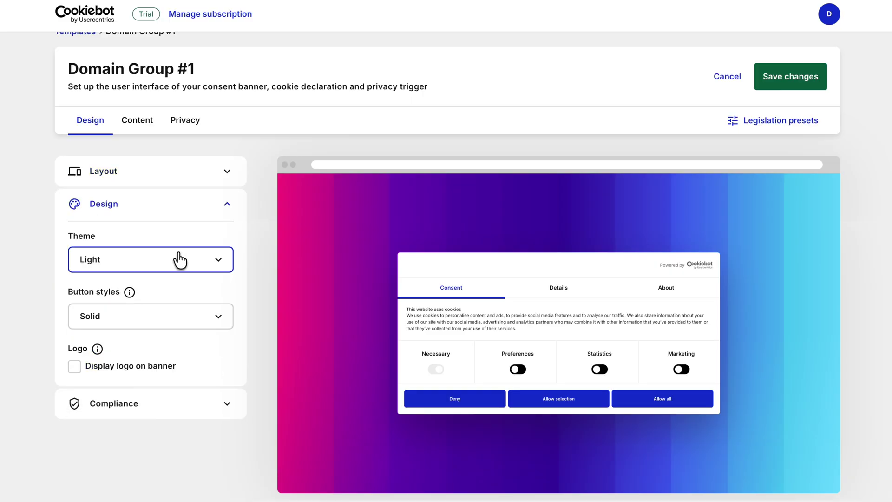
{"action": "left_click", "coordinate": [179, 259]}
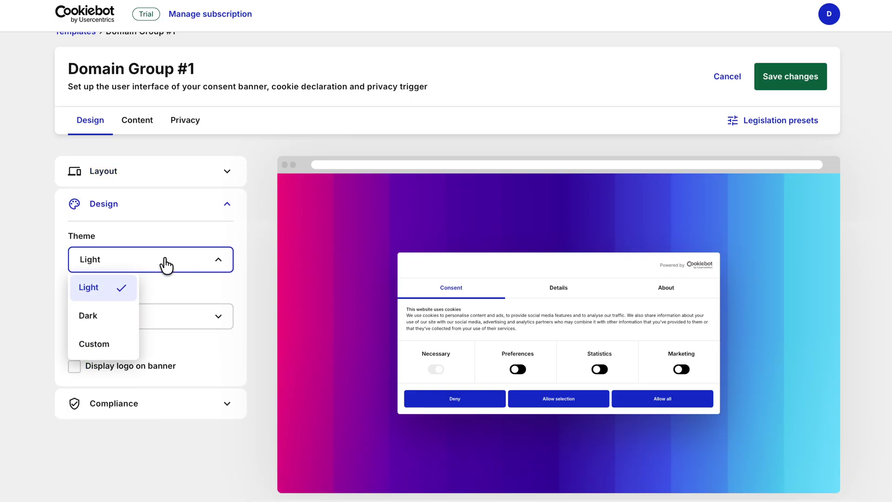
{"action": "left_click", "coordinate": [114, 316]}
{"action": "left_click", "coordinate": [140, 259]}
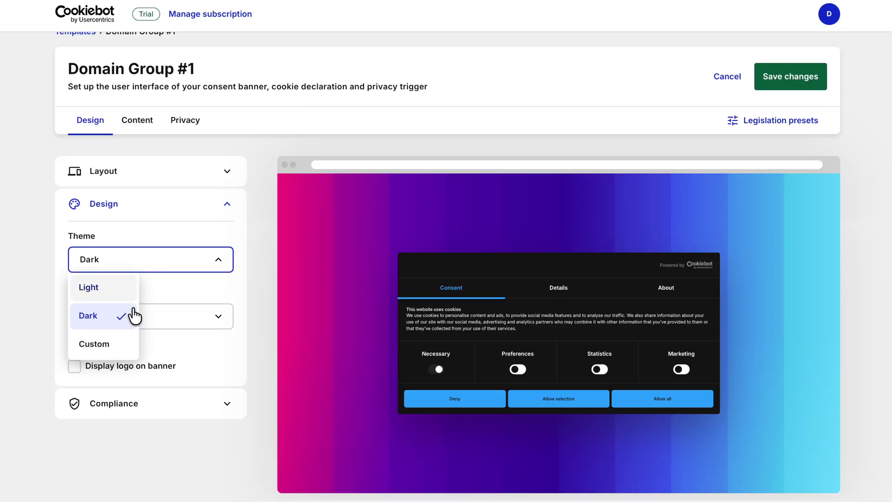
{"action": "left_click", "coordinate": [95, 344]}
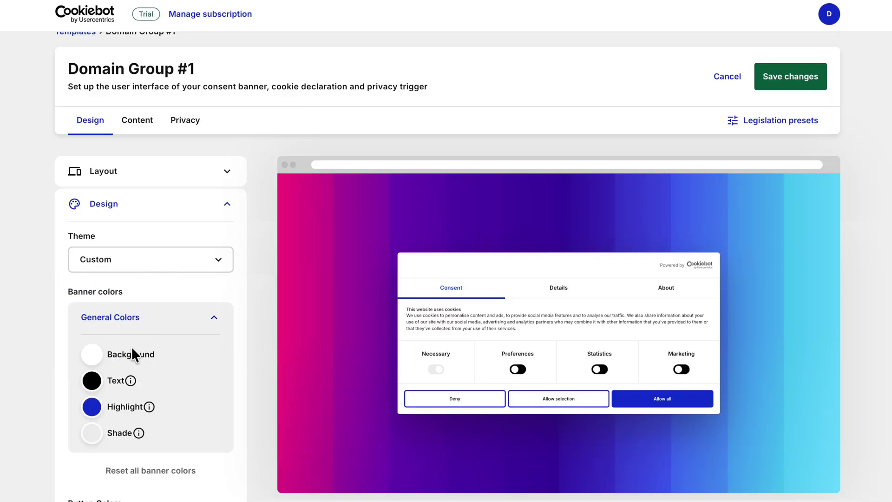
Tile the website beside the editor and set the Accept all background to the logo purple
{"action": "key", "text": "ctrl+alt+Left"}
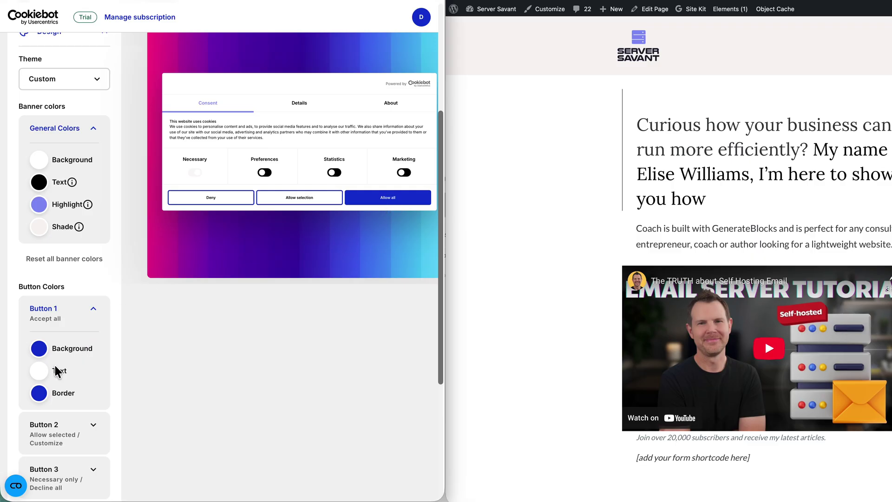
{"action": "left_click", "coordinate": [40, 351]}
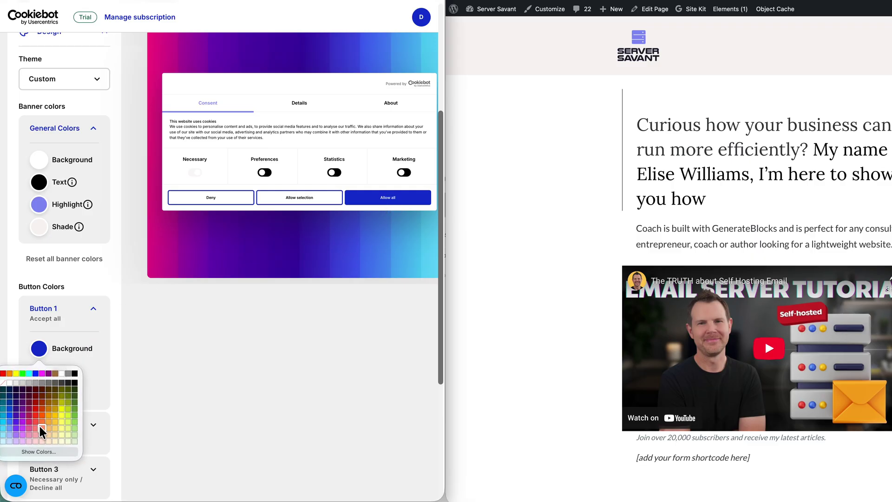
{"action": "left_click", "coordinate": [40, 451]}
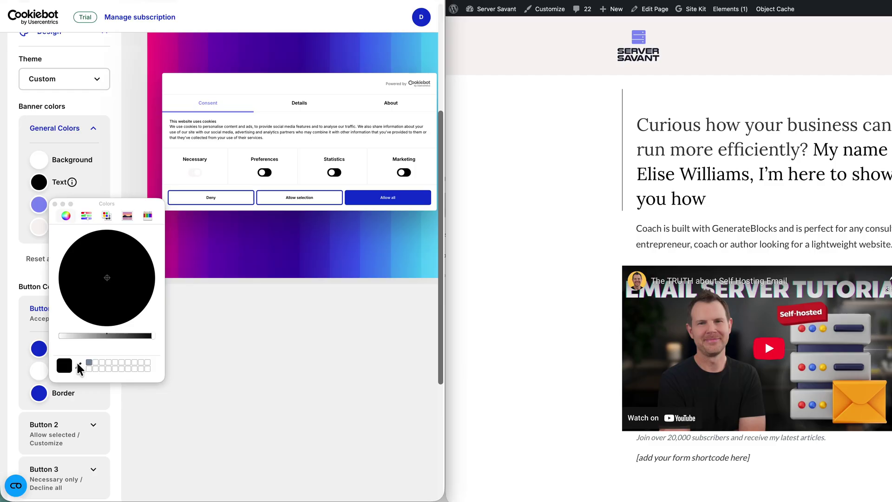
{"action": "left_click", "coordinate": [78, 366]}
{"action": "left_click", "coordinate": [638, 37]}
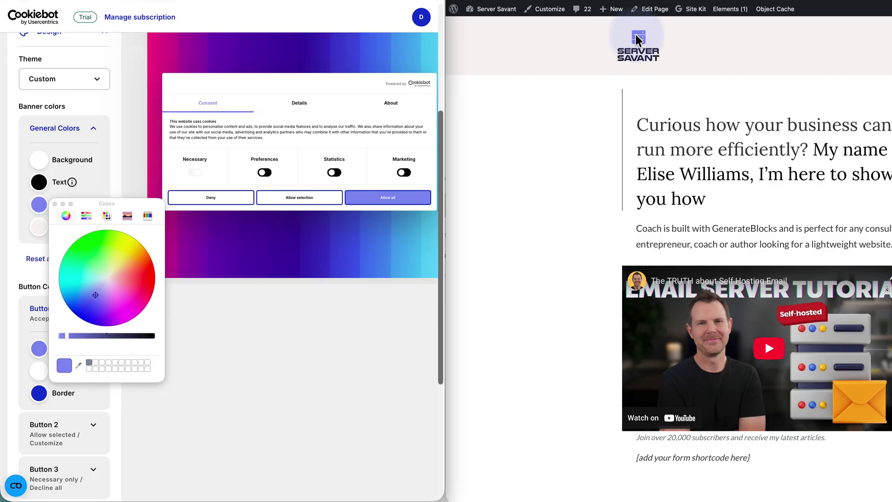
{"action": "left_click", "coordinate": [55, 203]}
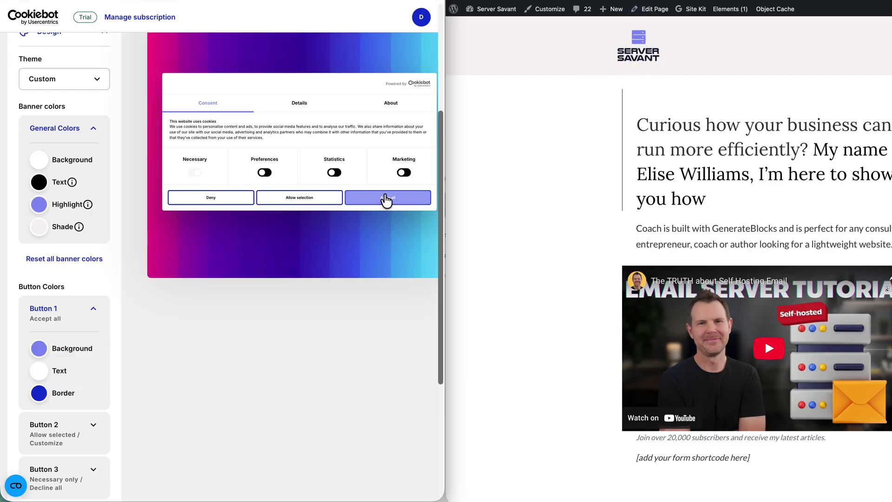
Sample the logo purple for the Accept all and Button 2 border colours
{"action": "left_click", "coordinate": [39, 393]}
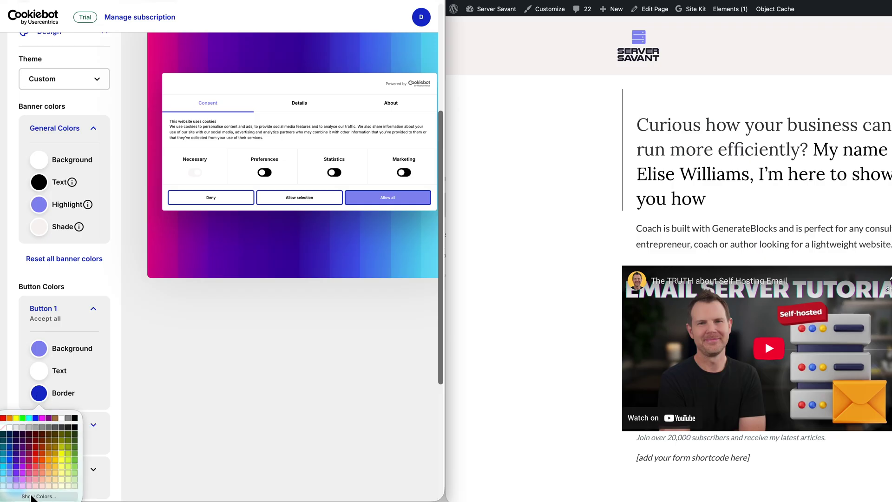
{"action": "left_click", "coordinate": [33, 496]}
{"action": "left_click", "coordinate": [78, 366]}
{"action": "left_click", "coordinate": [640, 34]}
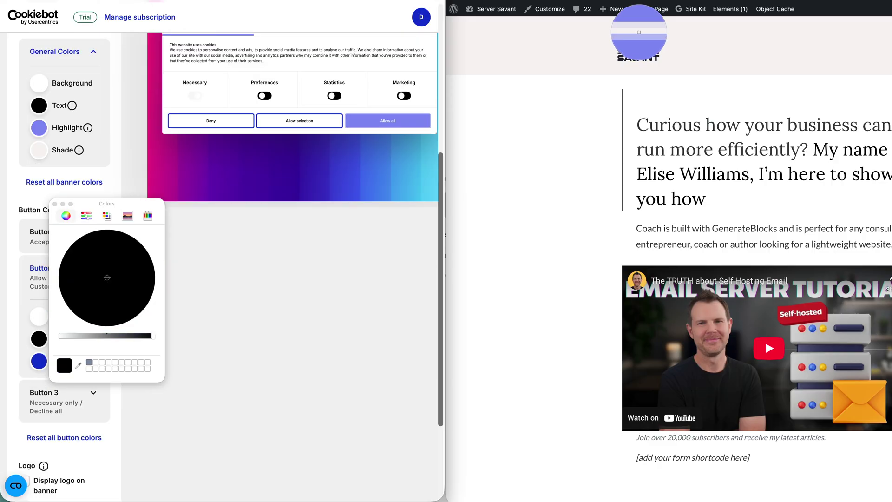
{"action": "left_click", "coordinate": [638, 34]}
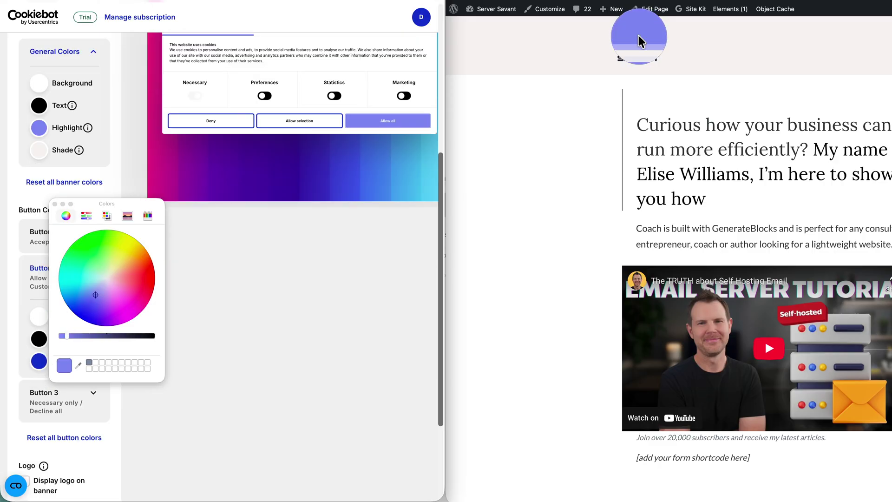
{"action": "left_click", "coordinate": [55, 204]}
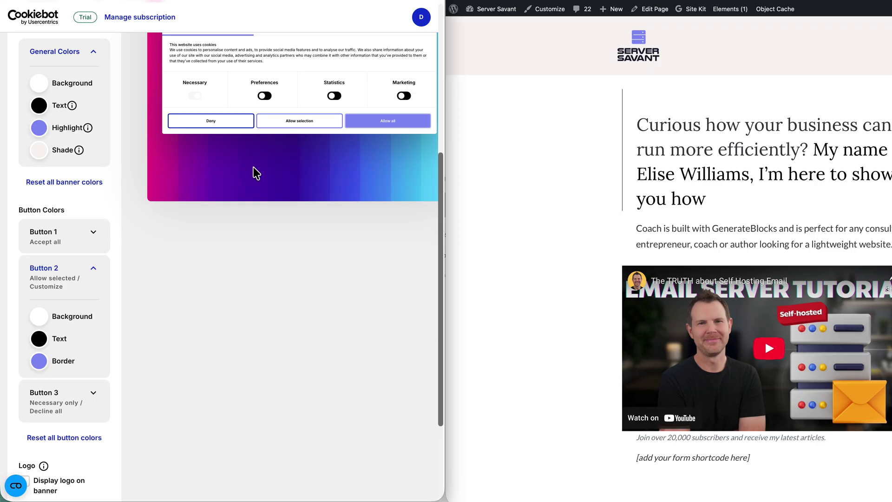
Expand Button 3 and start sampling the logo purple for its border
{"action": "left_click", "coordinate": [74, 394]}
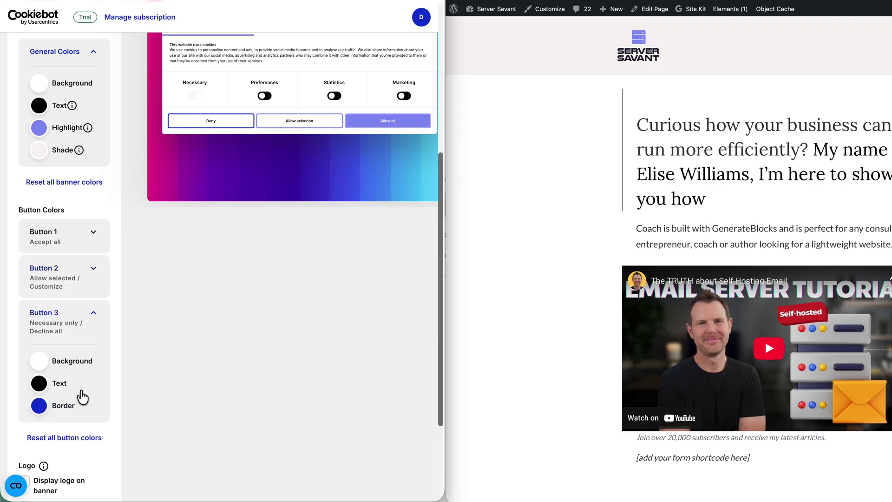
{"action": "left_click", "coordinate": [39, 405]}
{"action": "left_click", "coordinate": [39, 498]}
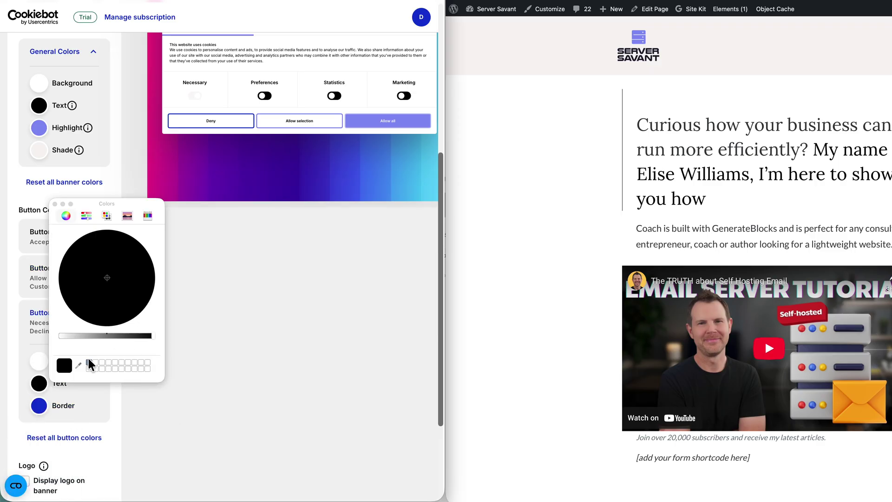
{"action": "left_click", "coordinate": [78, 366]}
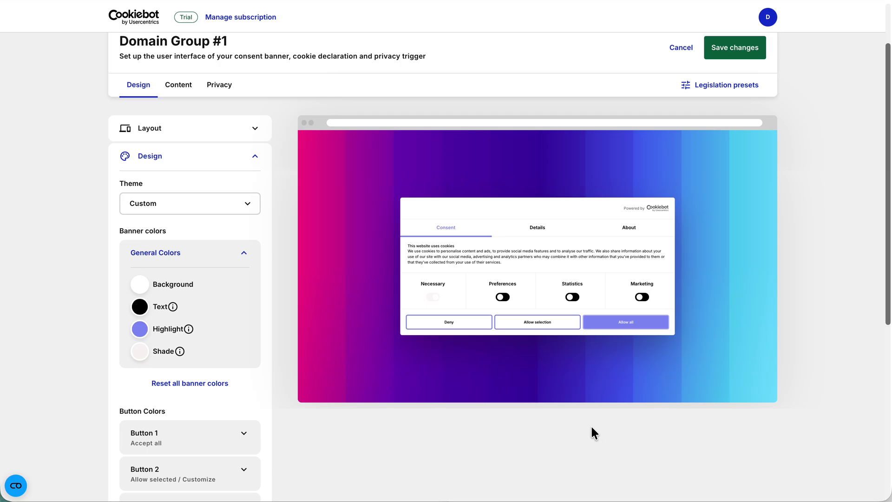
Enable Display logo on banner and upload the Server Savant logo JPG from Finder
{"action": "scroll", "coordinate": [521, 430], "scroll_direction": "down", "scroll_amount": 5}
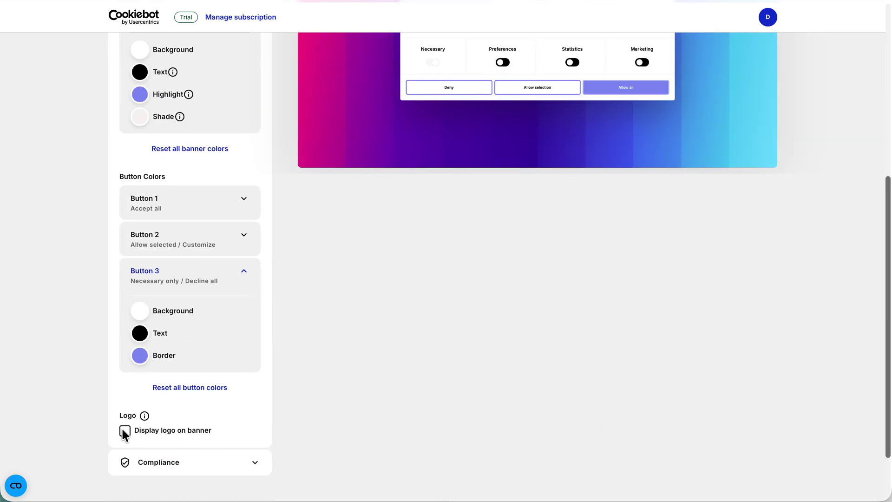
{"action": "left_click", "coordinate": [124, 430]}
{"action": "scroll", "coordinate": [375, 391], "scroll_direction": "down", "scroll_amount": 1}
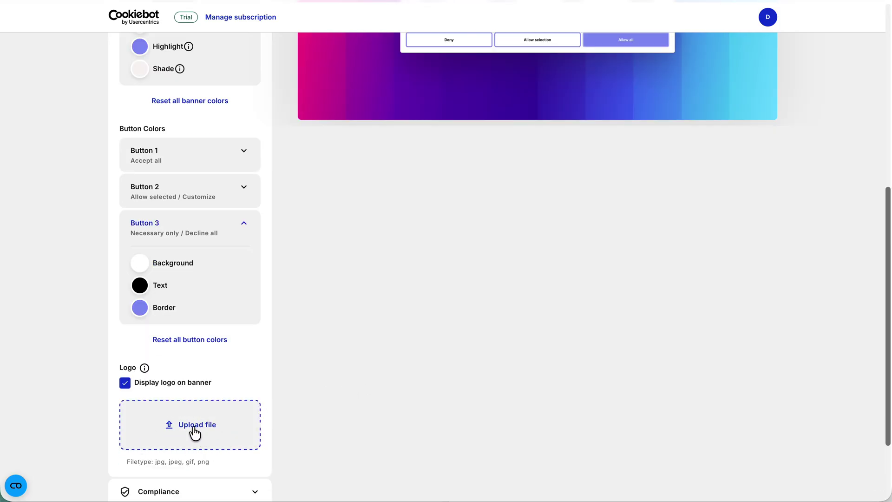
{"action": "scroll", "coordinate": [468, 371], "scroll_direction": "up", "scroll_amount": 3}
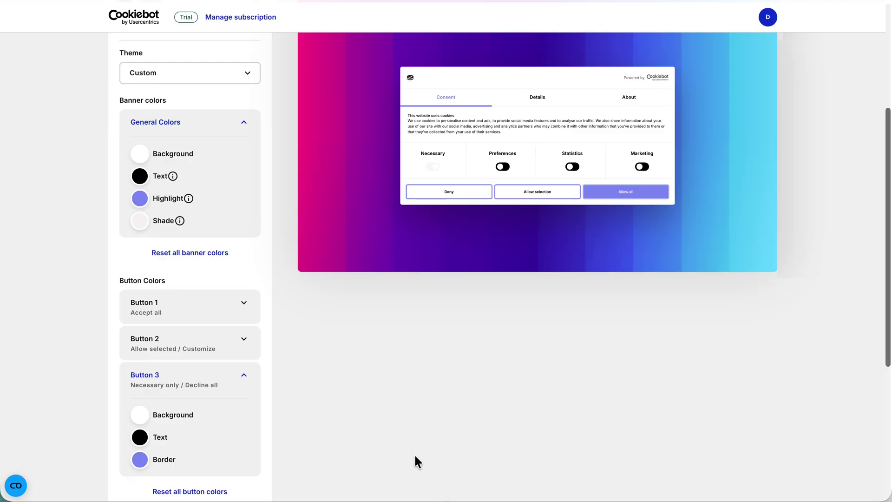
{"action": "scroll", "coordinate": [414, 454], "scroll_direction": "down", "scroll_amount": 3}
{"action": "left_click_drag", "start_coordinate": [575, 256], "coordinate": [193, 398]}
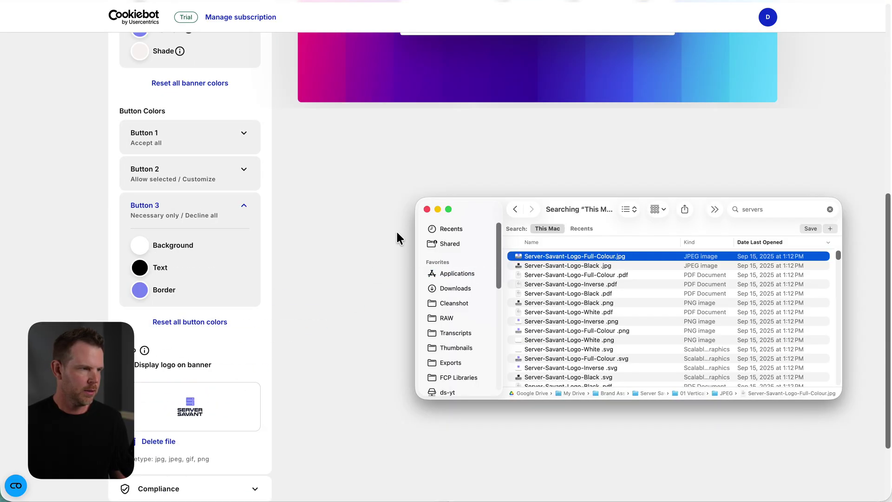
Close Finder and scroll to the Compliance settings
{"action": "left_click", "coordinate": [426, 209]}
{"action": "scroll", "coordinate": [432, 278], "scroll_direction": "up", "scroll_amount": 5}
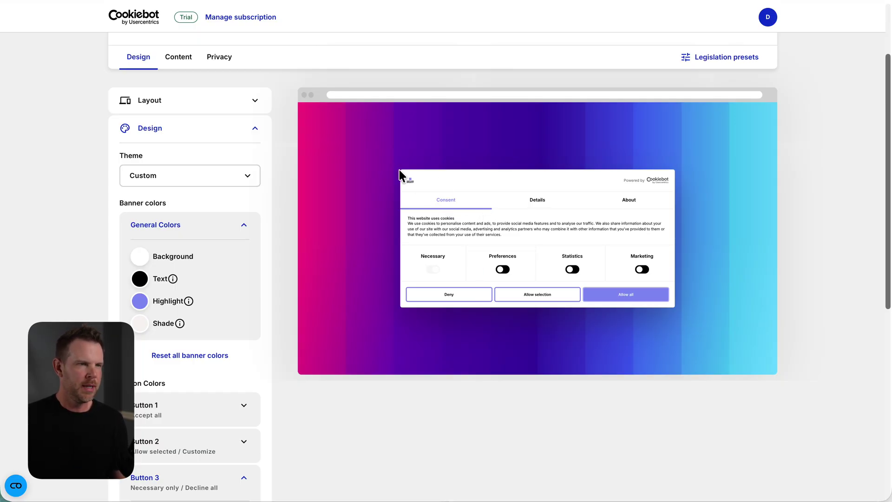
{"action": "scroll", "coordinate": [431, 298], "scroll_direction": "down", "scroll_amount": 2}
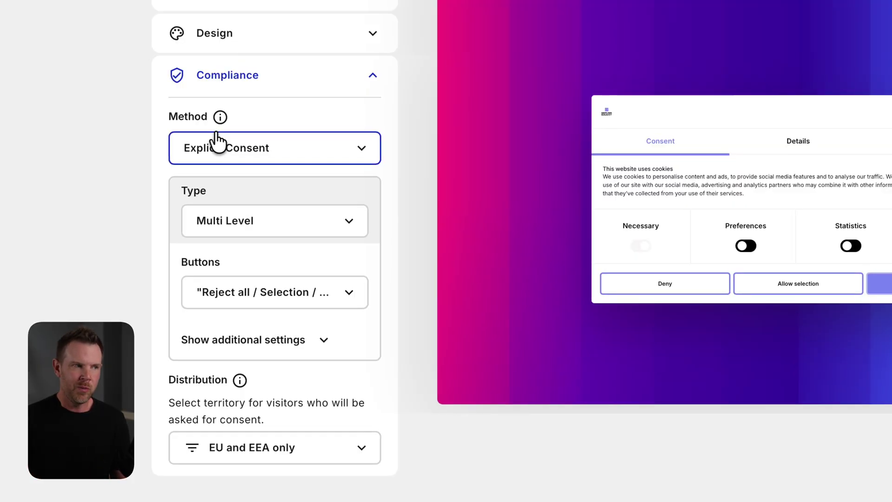
{"action": "left_click", "coordinate": [283, 150]}
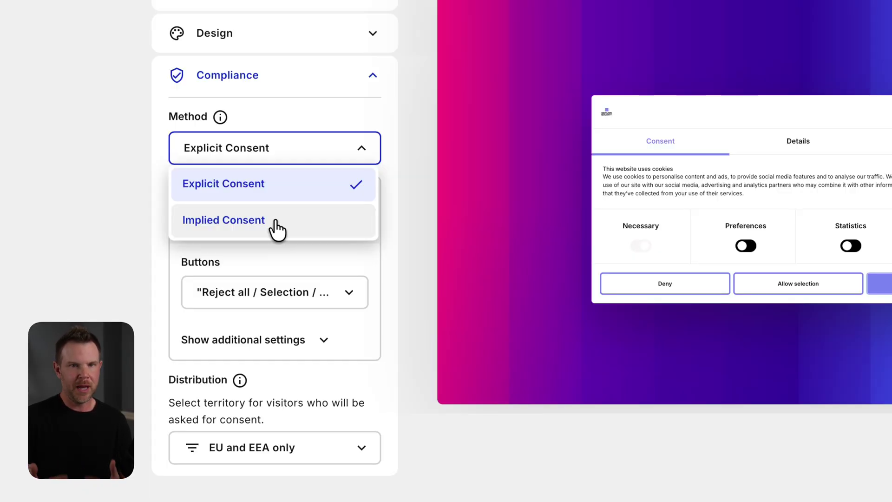
{"action": "key", "text": "Escape"}
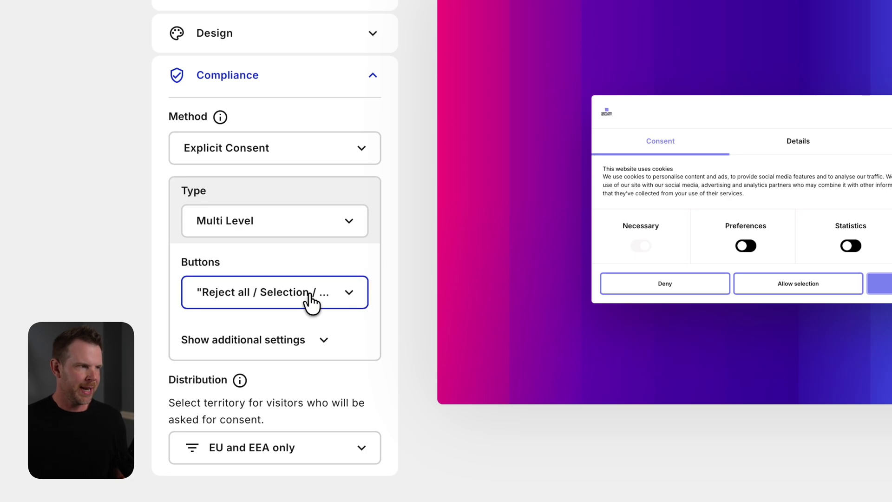
{"action": "left_click", "coordinate": [247, 226]}
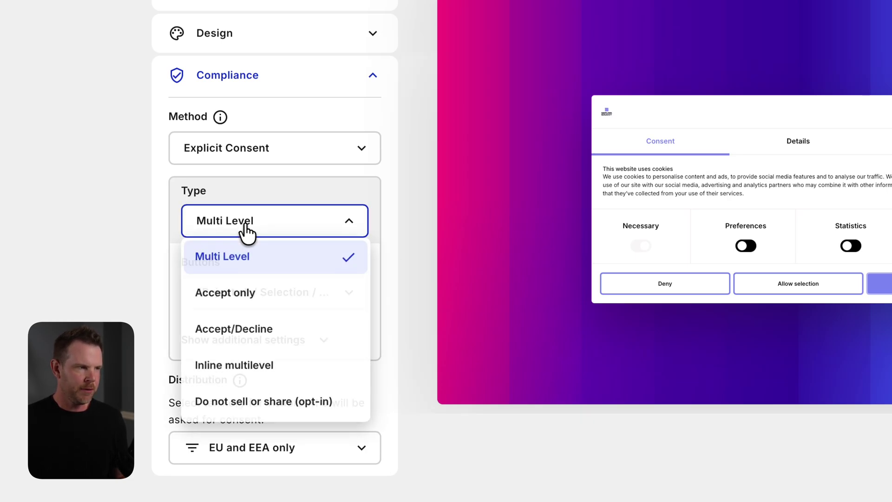
{"action": "left_click", "coordinate": [736, 235]}
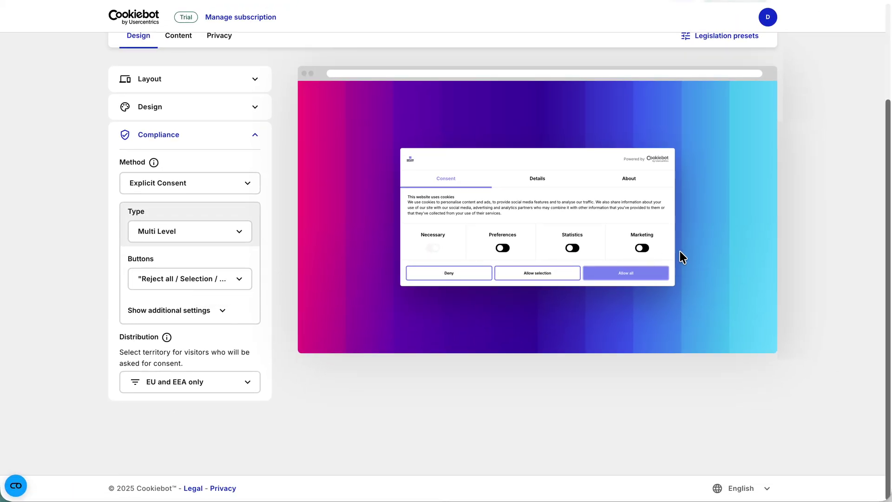
Try the Allow all / selection button set, then settle on the single Ok button
{"action": "left_click", "coordinate": [227, 288]}
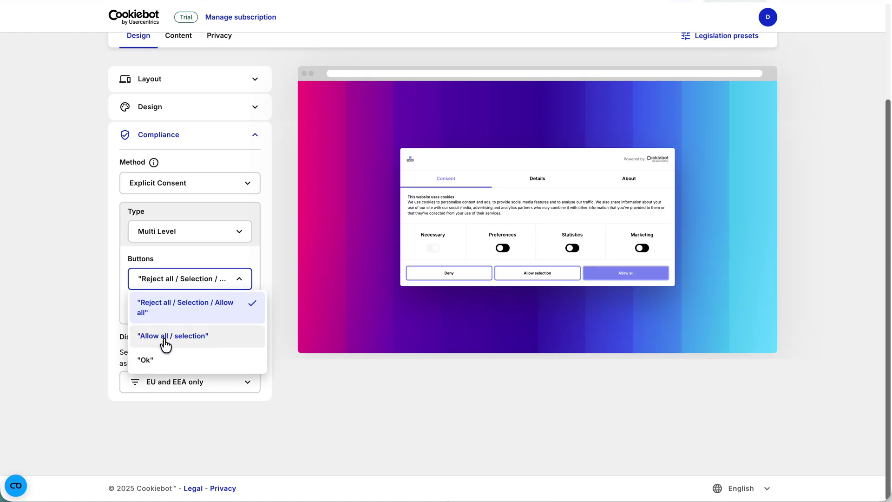
{"action": "left_click", "coordinate": [184, 342]}
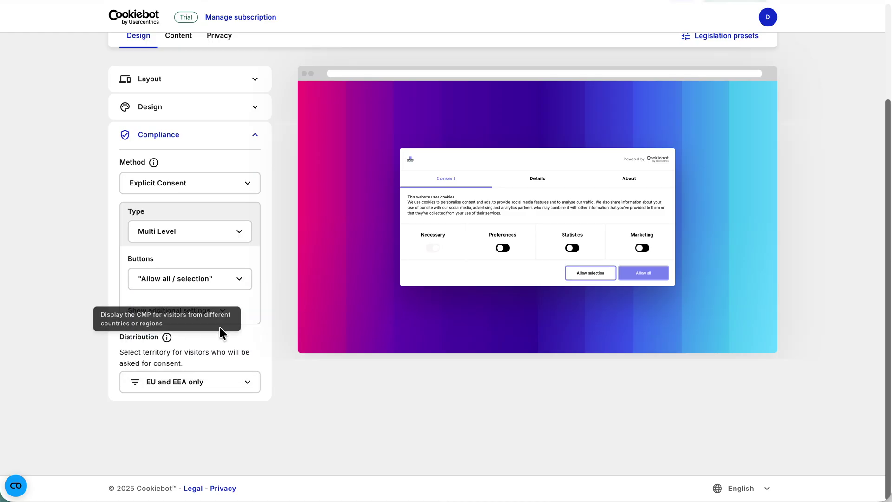
{"action": "left_click", "coordinate": [223, 283]}
{"action": "left_click", "coordinate": [181, 362]}
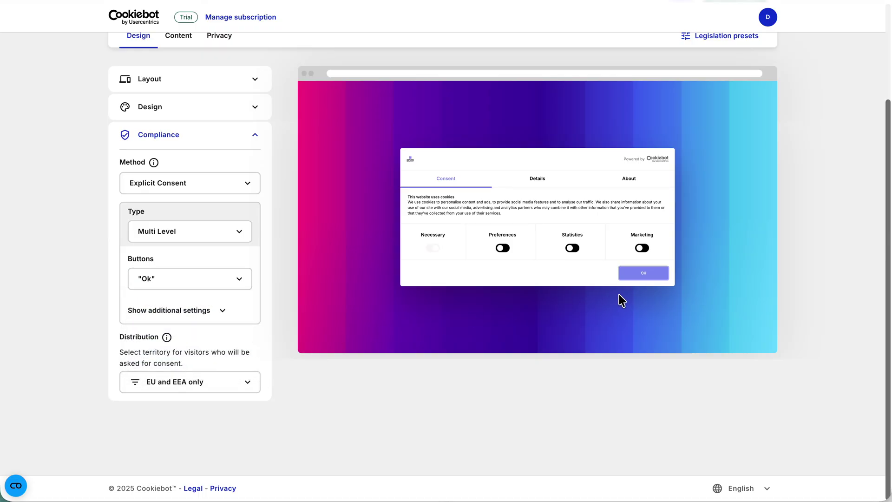
Change the banner type from Accept only and Accept/Decline to Inline multilevel
{"action": "left_click", "coordinate": [162, 235]}
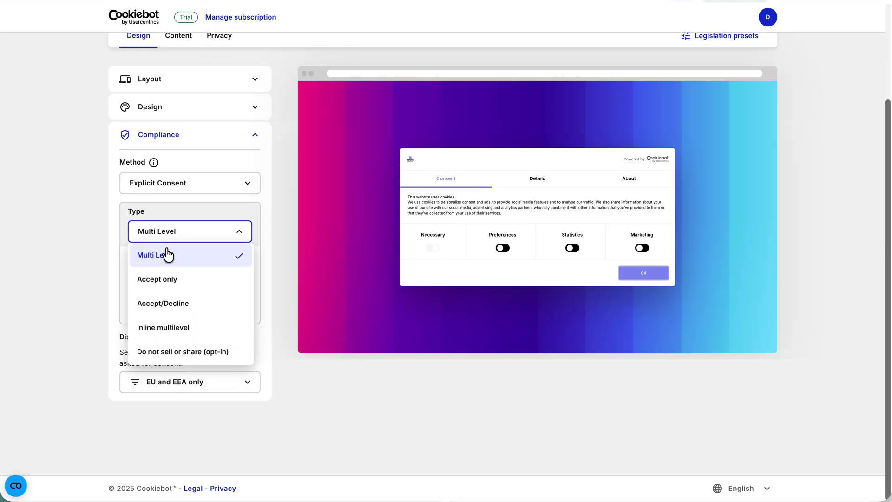
{"action": "left_click", "coordinate": [175, 281]}
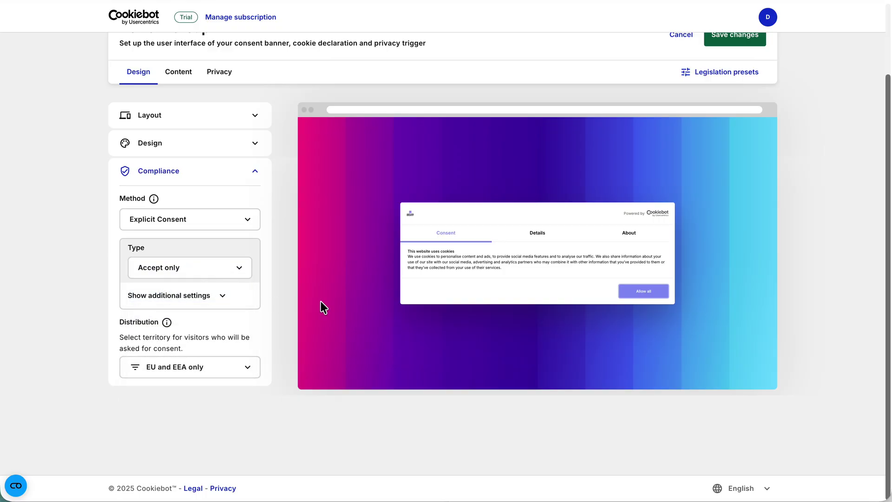
{"action": "left_click", "coordinate": [181, 267]}
{"action": "left_click", "coordinate": [197, 339]}
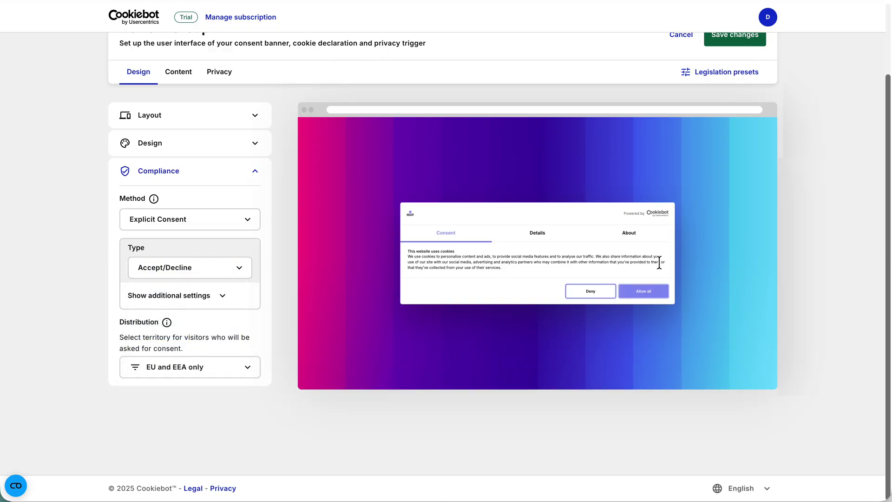
{"action": "left_click", "coordinate": [198, 271]}
{"action": "left_click", "coordinate": [188, 365]}
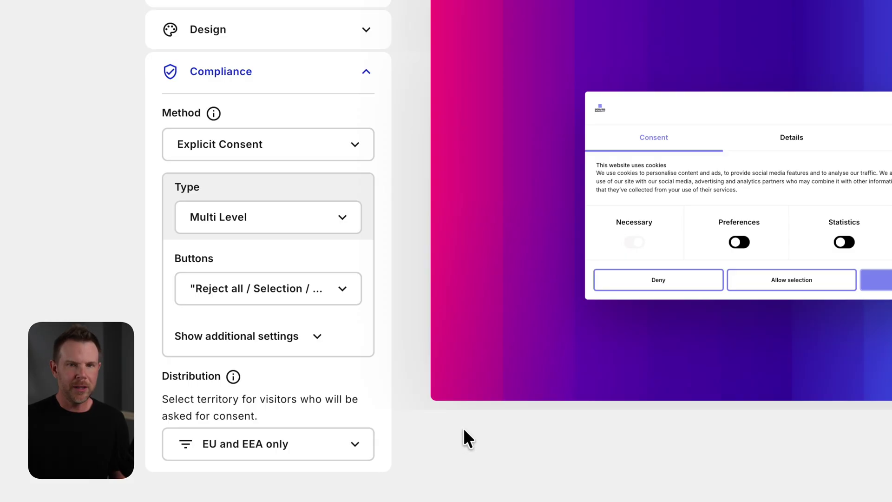
Open the Distribution list and expand Americas > Northern America > United States
{"action": "scroll", "coordinate": [462, 428], "scroll_direction": "down", "scroll_amount": 1}
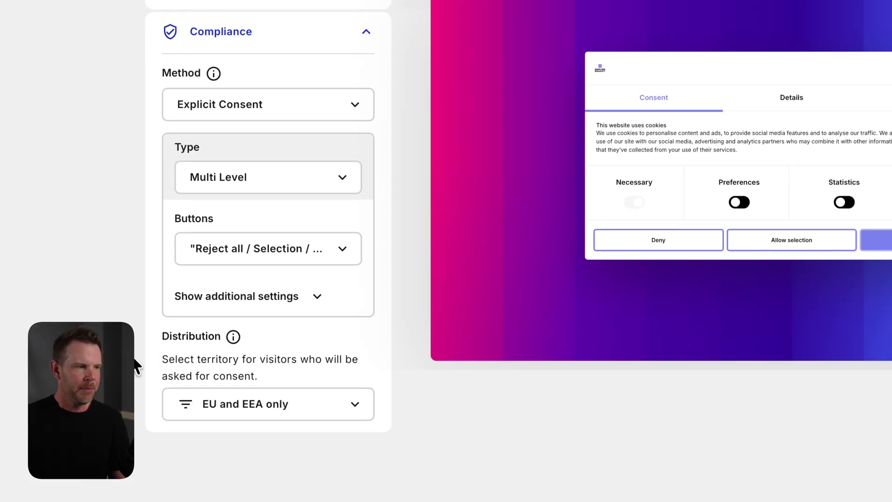
{"action": "scroll", "coordinate": [286, 405], "scroll_direction": "down", "scroll_amount": 1}
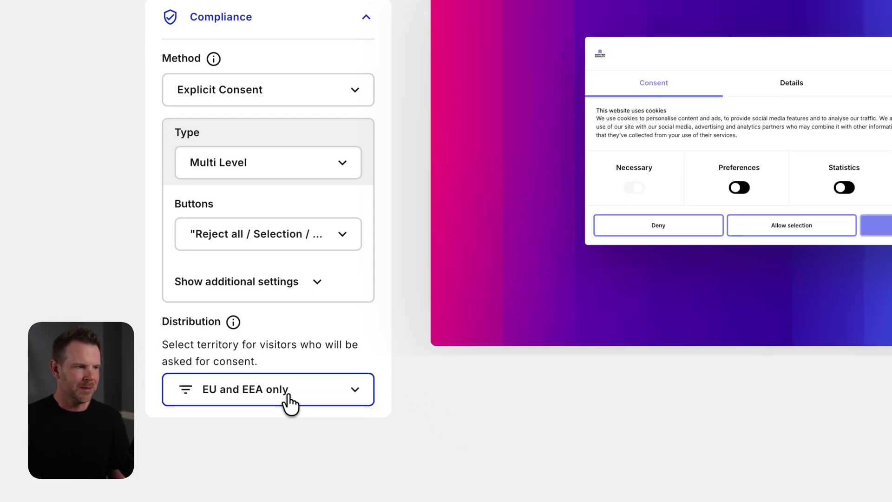
{"action": "left_click", "coordinate": [330, 395]}
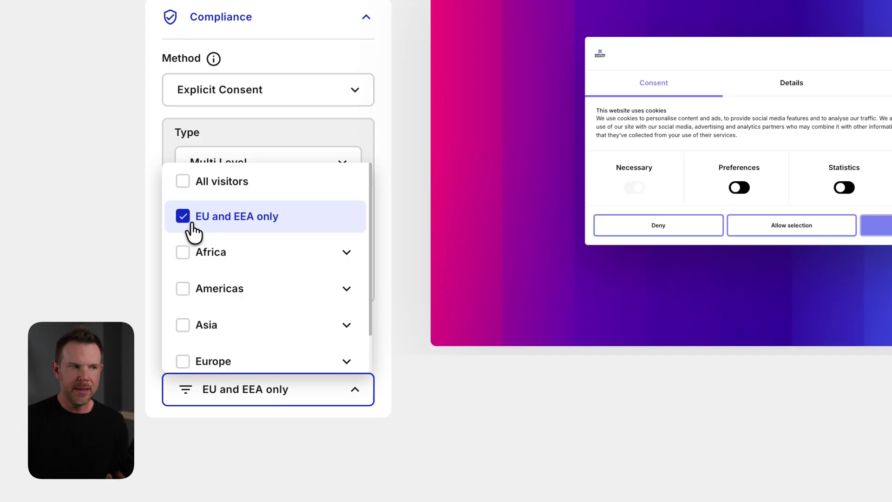
{"action": "left_click", "coordinate": [345, 289]}
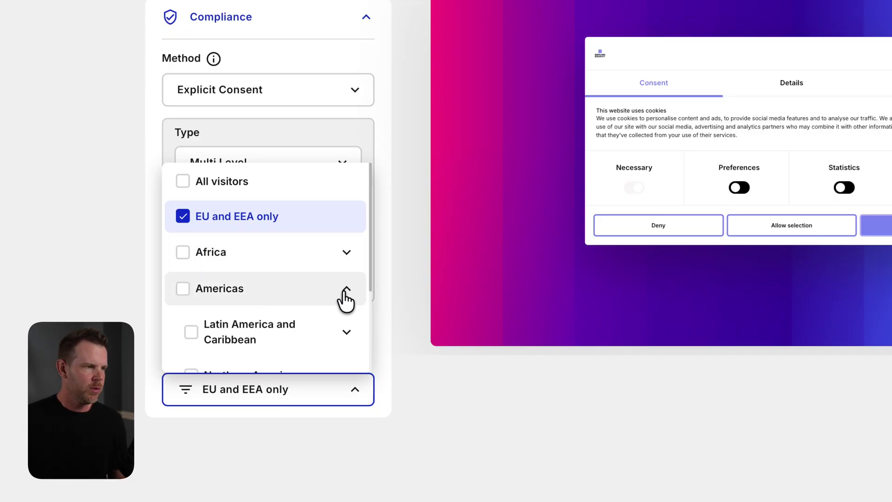
{"action": "scroll", "coordinate": [315, 304], "scroll_direction": "down", "scroll_amount": 2}
{"action": "scroll", "coordinate": [311, 311], "scroll_direction": "down", "scroll_amount": 1}
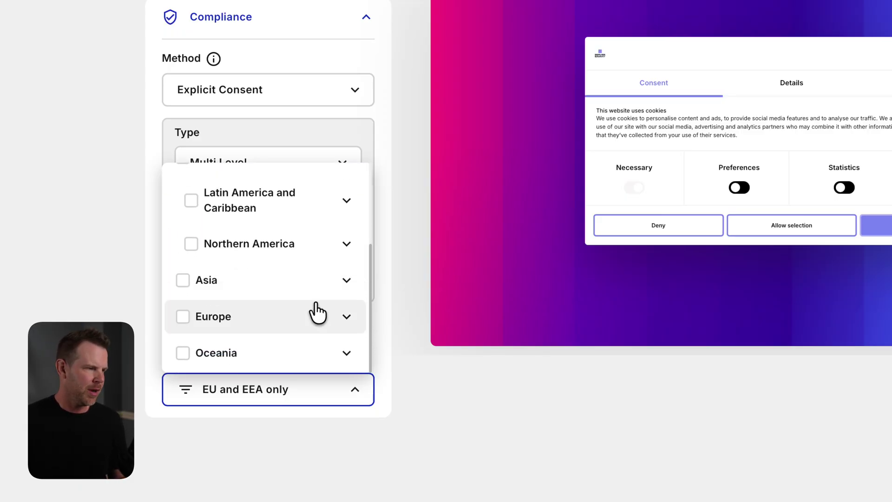
{"action": "left_click", "coordinate": [346, 244]}
{"action": "scroll", "coordinate": [313, 289], "scroll_direction": "down", "scroll_amount": 3}
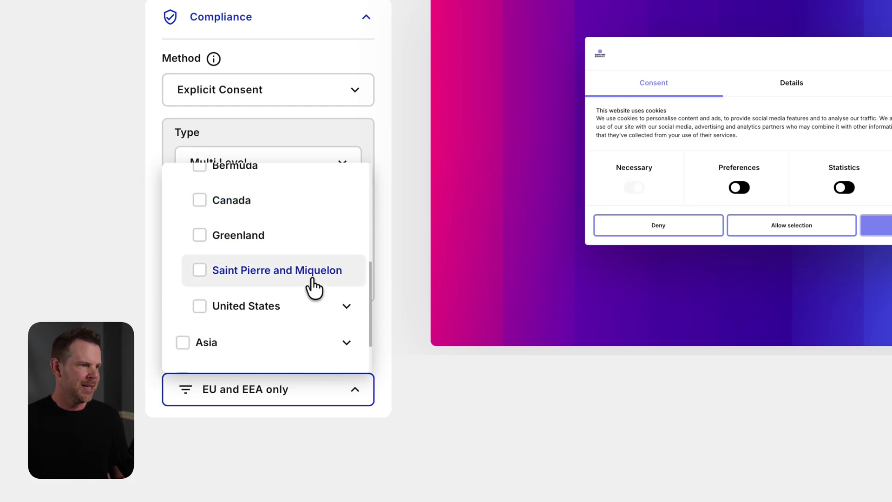
{"action": "left_click", "coordinate": [346, 308]}
Tick California and Colorado, then choose All visitors and close the list
{"action": "scroll", "coordinate": [330, 317], "scroll_direction": "down", "scroll_amount": 5}
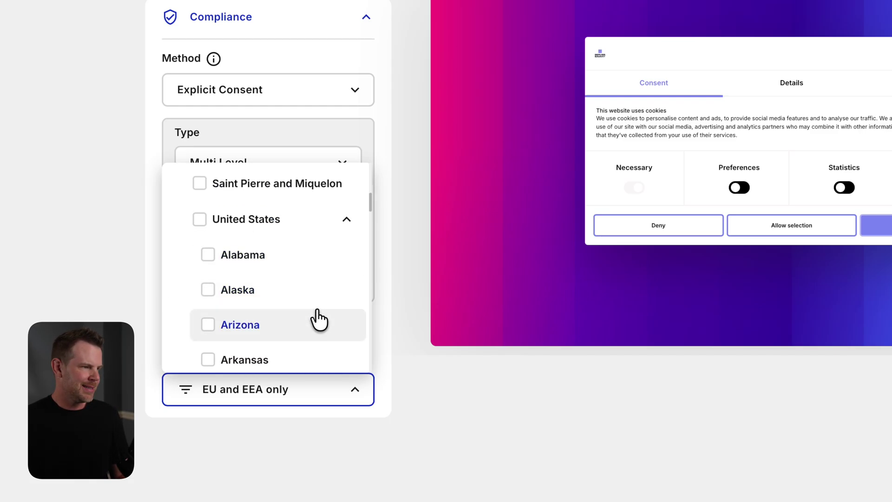
{"action": "left_click", "coordinate": [208, 306]}
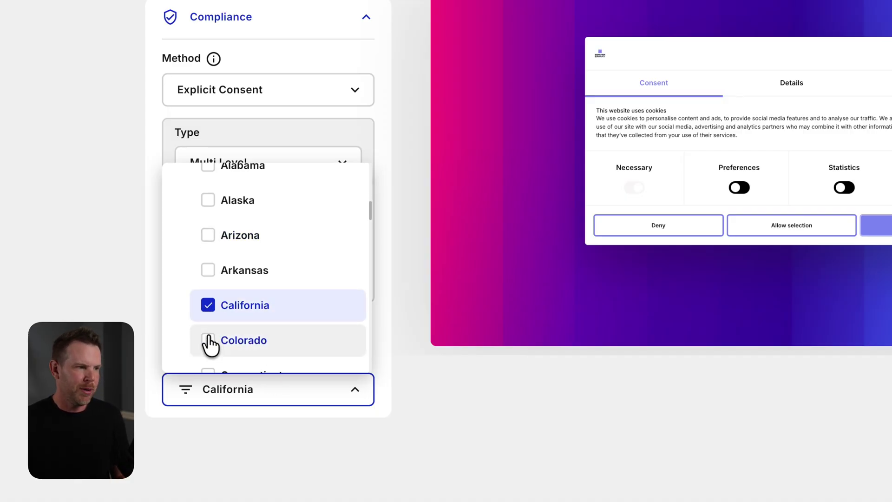
{"action": "left_click", "coordinate": [208, 341]}
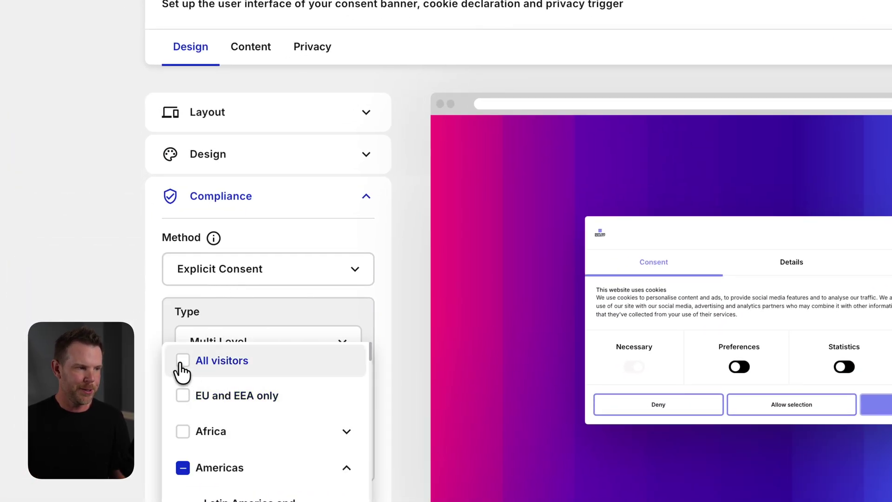
{"action": "left_click", "coordinate": [182, 360]}
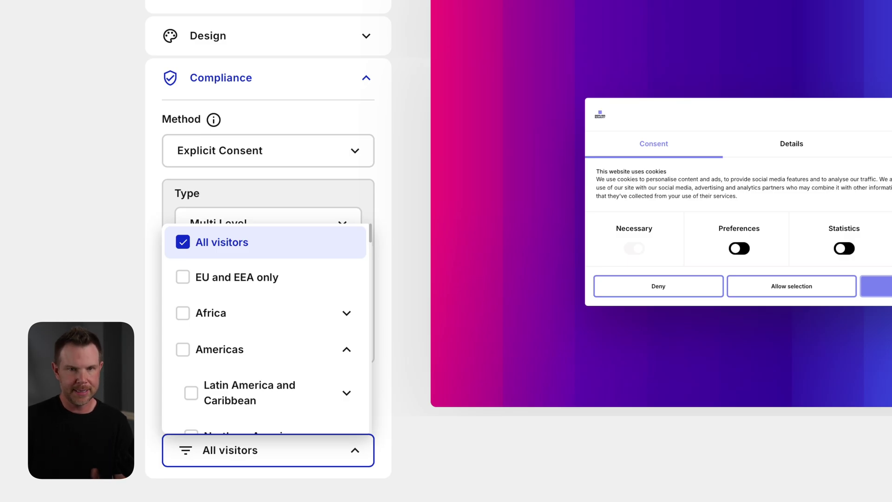
{"action": "key", "text": "Escape"}
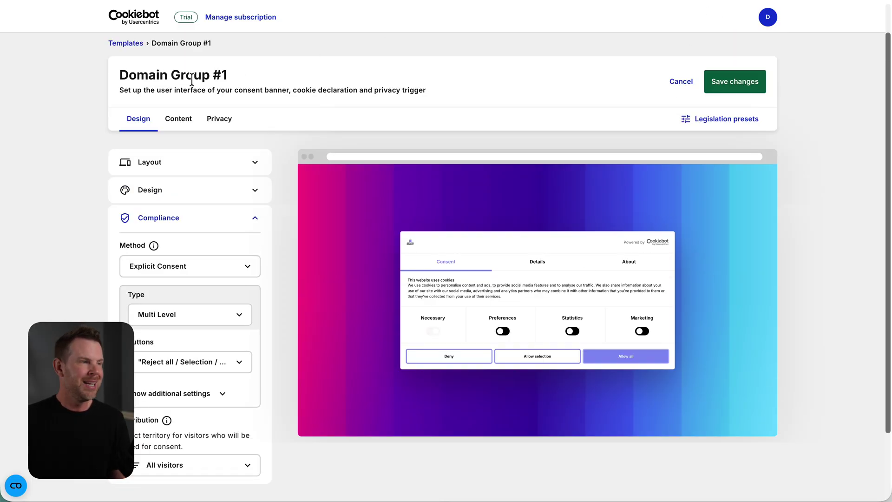
On the Content tab, browse the default and additional language lists without adding any
{"action": "left_click", "coordinate": [174, 121]}
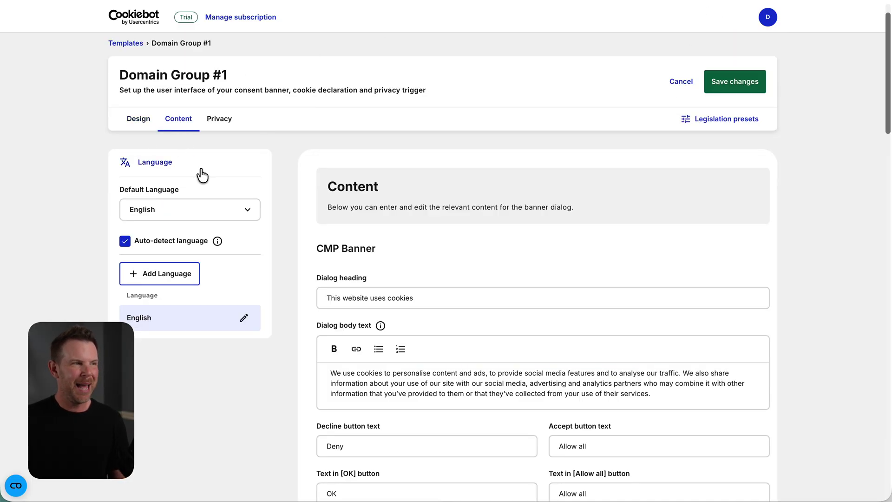
{"action": "scroll", "coordinate": [262, 246], "scroll_direction": "down", "scroll_amount": 1}
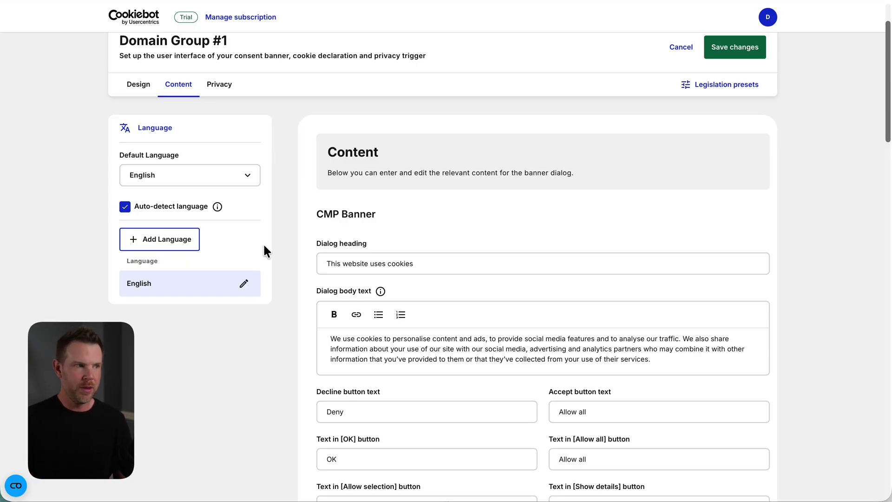
{"action": "left_click", "coordinate": [186, 182]}
{"action": "left_click", "coordinate": [186, 183]}
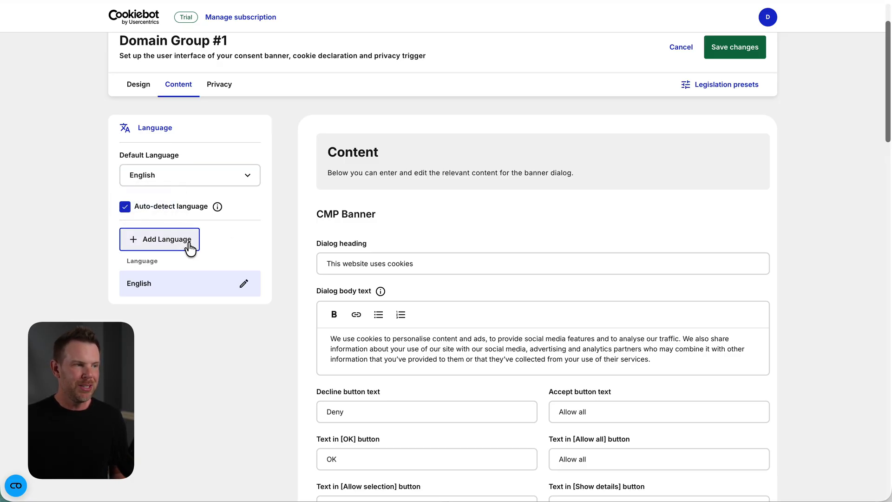
{"action": "left_click", "coordinate": [169, 249]}
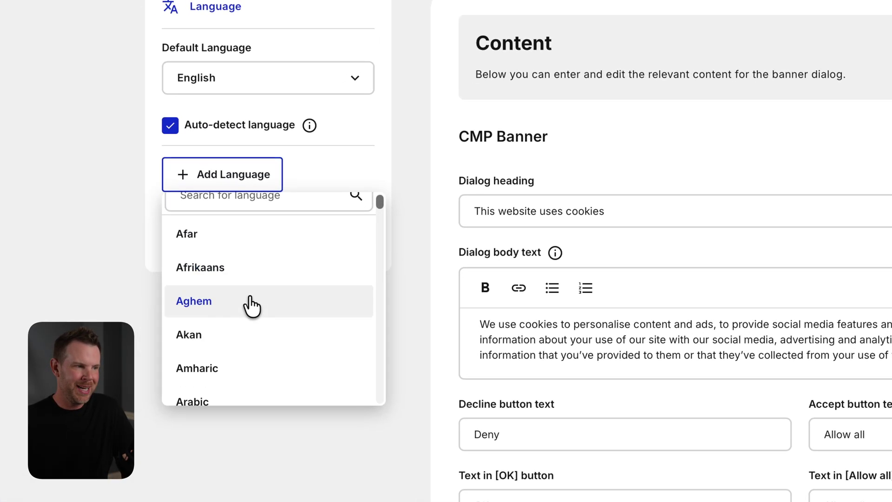
{"action": "scroll", "coordinate": [184, 325], "scroll_direction": "down", "scroll_amount": 5}
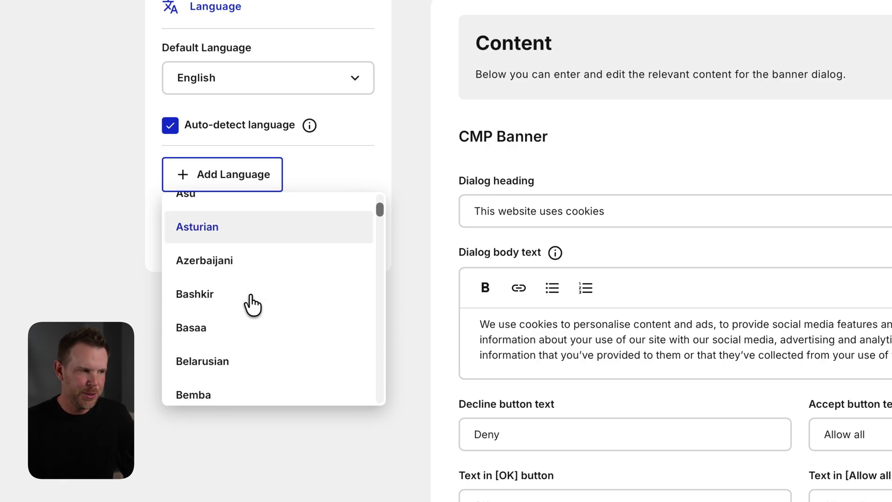
{"action": "left_click", "coordinate": [737, 279]}
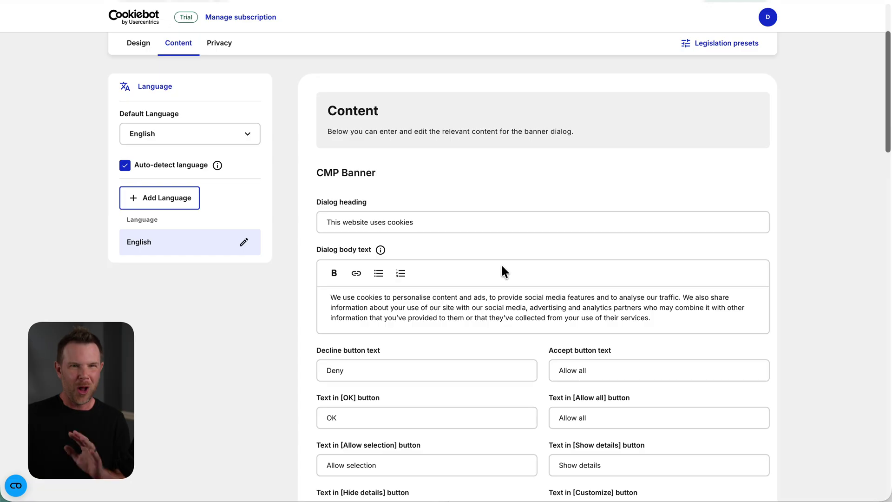
Scroll through the cookie category titles and introductions
{"action": "scroll", "coordinate": [502, 269], "scroll_direction": "down", "scroll_amount": 2}
{"action": "scroll", "coordinate": [502, 269], "scroll_direction": "down", "scroll_amount": 2}
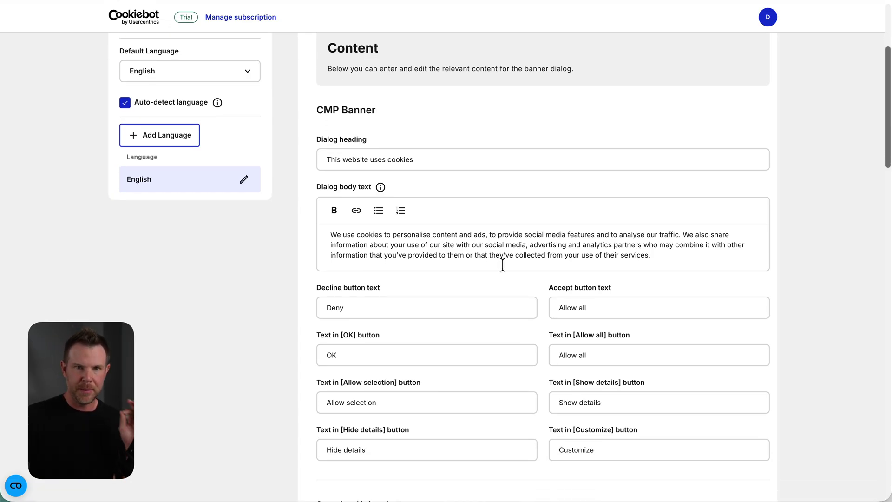
{"action": "scroll", "coordinate": [503, 265], "scroll_direction": "down", "scroll_amount": 1}
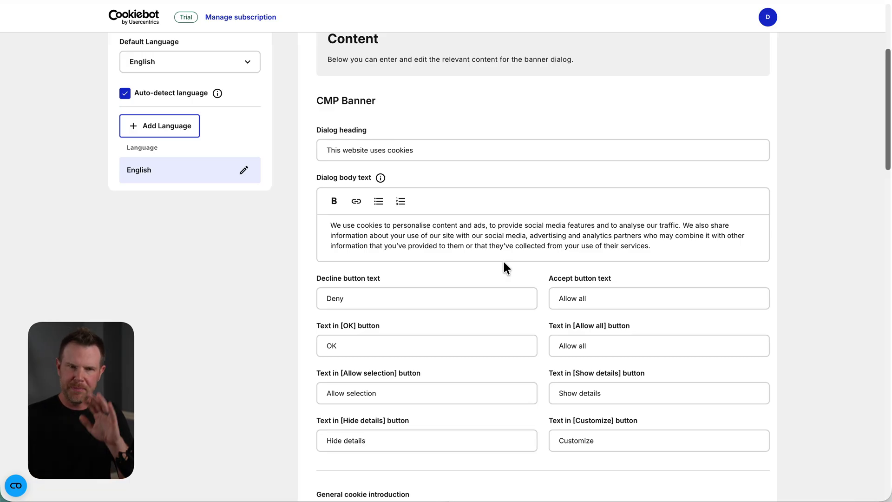
{"action": "scroll", "coordinate": [504, 262], "scroll_direction": "down", "scroll_amount": 1}
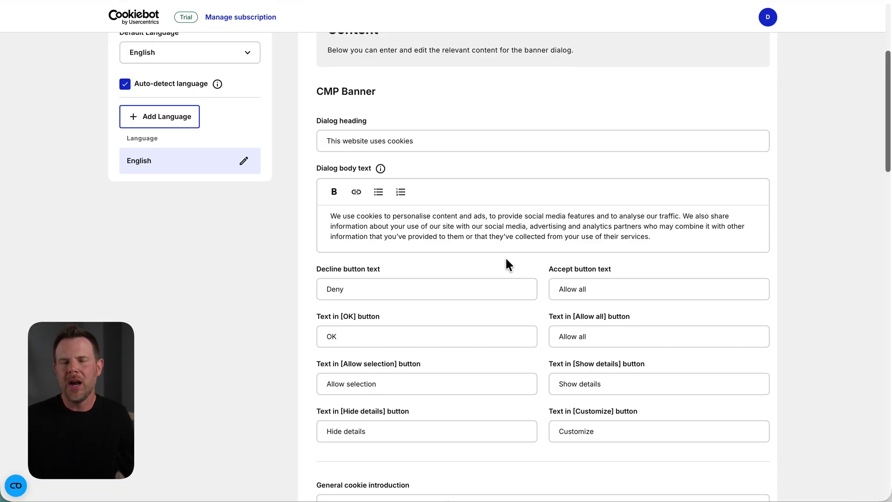
{"action": "scroll", "coordinate": [505, 260], "scroll_direction": "down", "scroll_amount": 3}
{"action": "scroll", "coordinate": [508, 258], "scroll_direction": "down", "scroll_amount": 12}
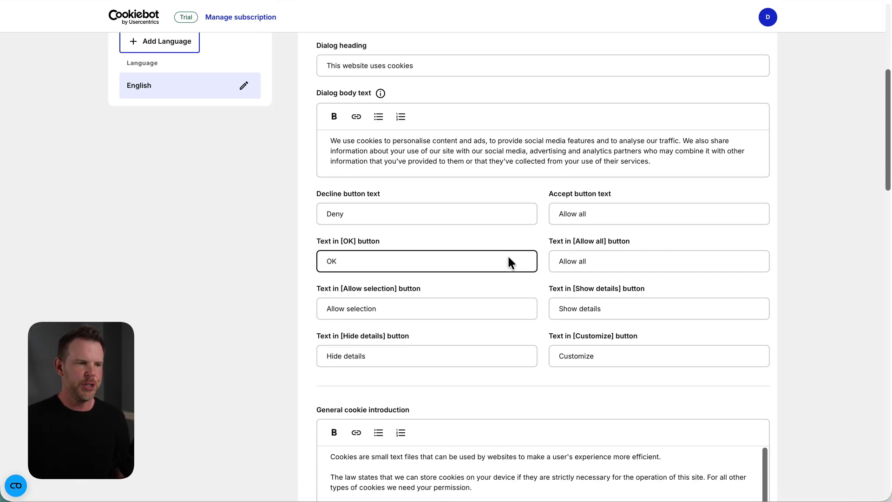
{"action": "scroll", "coordinate": [783, 272], "scroll_direction": "down", "scroll_amount": 10}
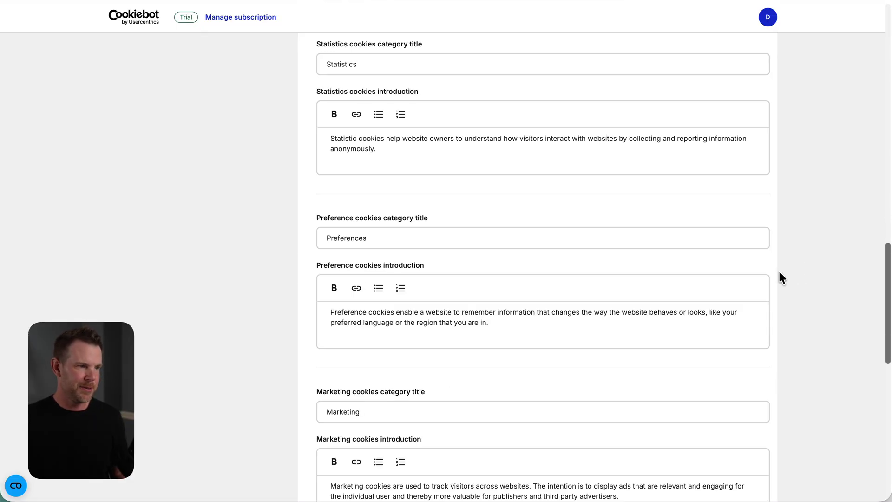
{"action": "scroll", "coordinate": [780, 278], "scroll_direction": "down", "scroll_amount": 5}
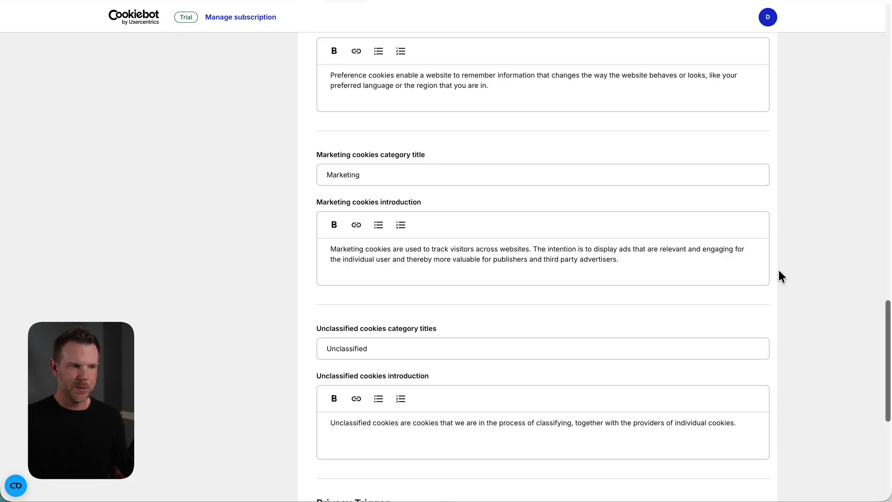
{"action": "scroll", "coordinate": [779, 271], "scroll_direction": "down", "scroll_amount": 2}
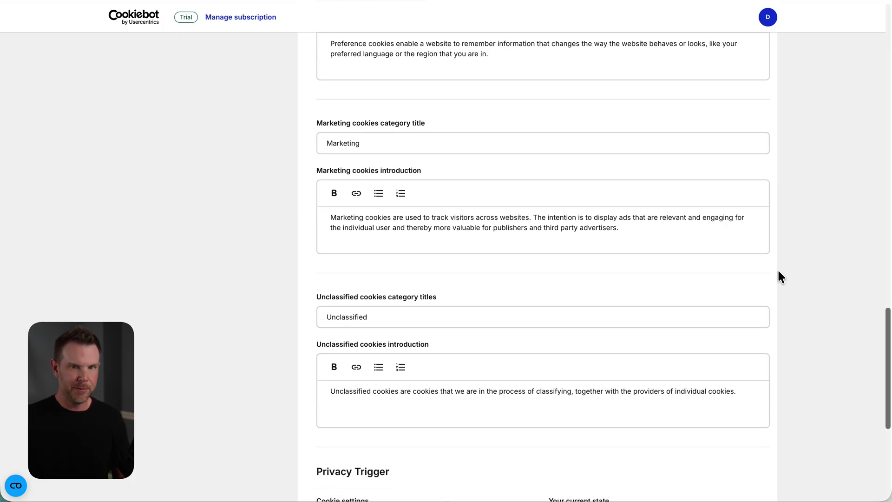
{"action": "scroll", "coordinate": [779, 271], "scroll_direction": "down", "scroll_amount": 3}
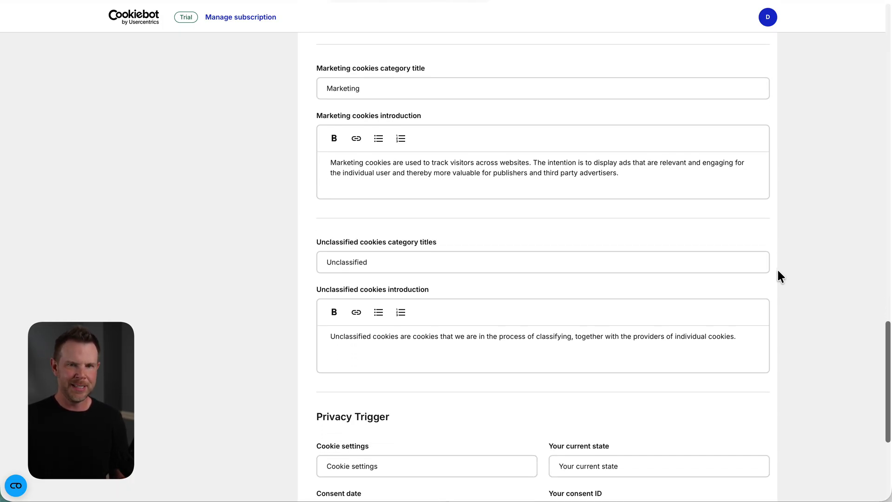
{"action": "scroll", "coordinate": [777, 269], "scroll_direction": "down", "scroll_amount": 1}
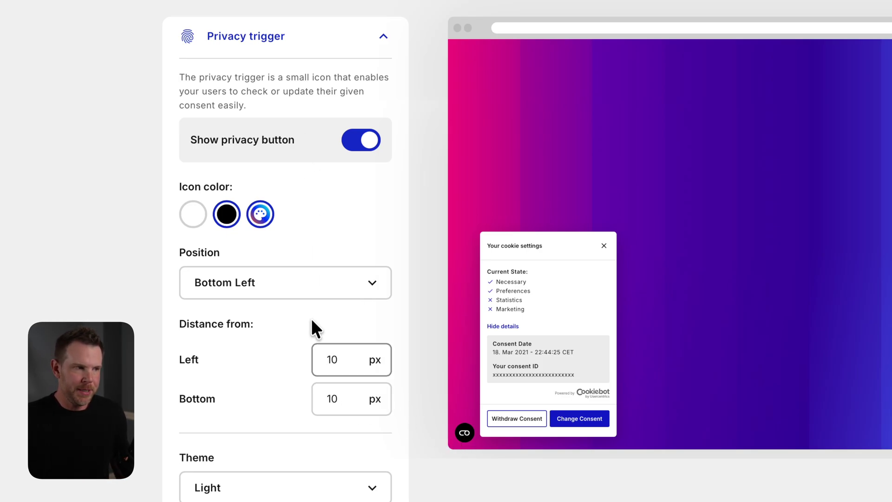
Keep the privacy trigger at Bottom Left and toggle the Show privacy button switch
{"action": "left_click", "coordinate": [311, 284]}
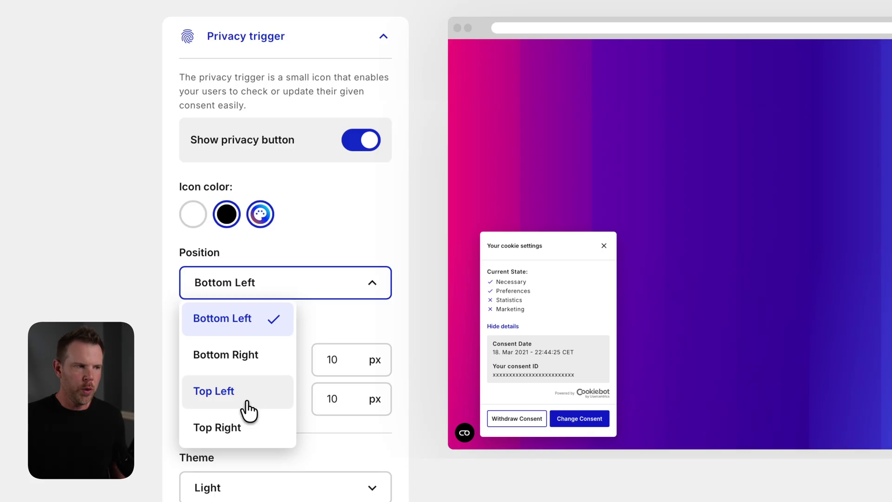
{"action": "left_click", "coordinate": [320, 227]}
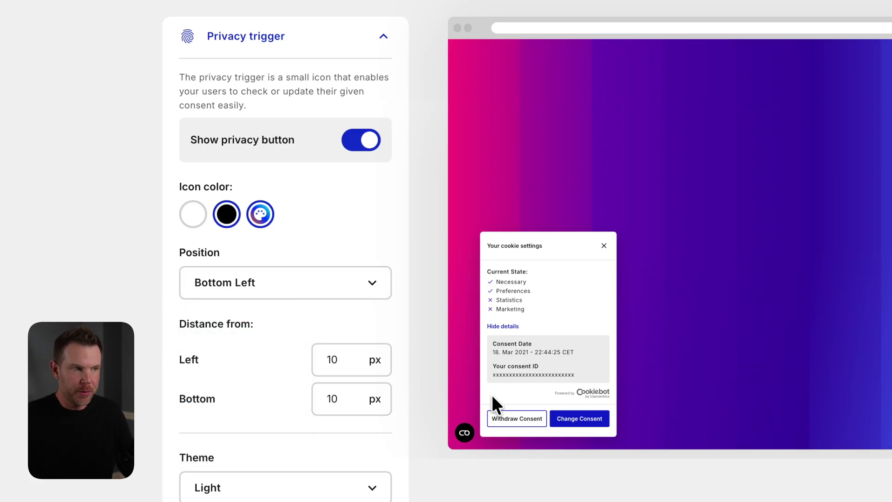
{"action": "scroll", "coordinate": [418, 260], "scroll_direction": "down", "scroll_amount": 1}
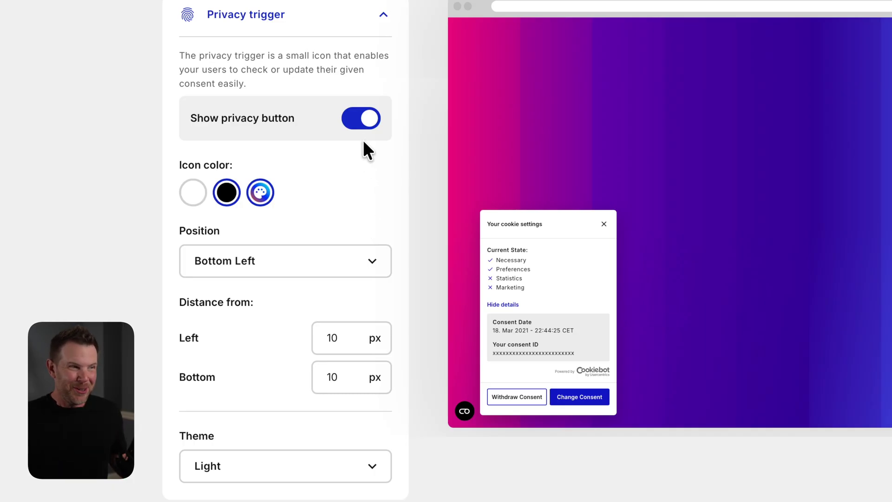
{"action": "left_click", "coordinate": [354, 121]}
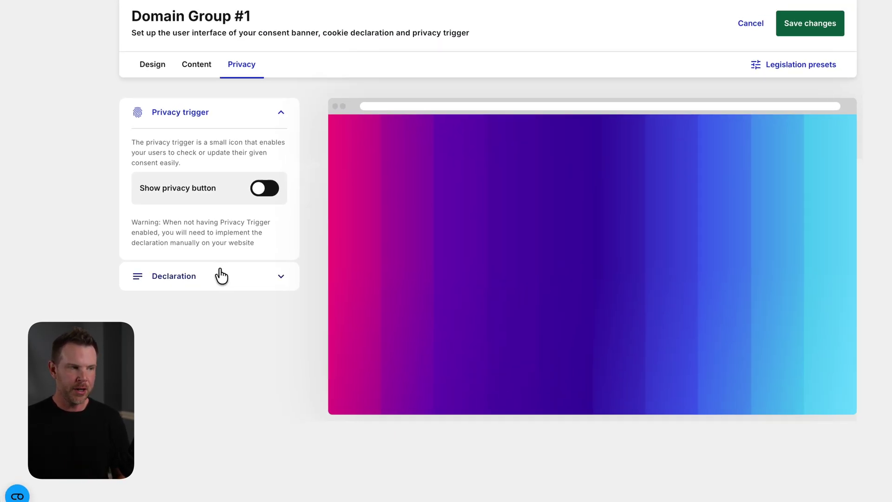
View the Declaration settings, return to Privacy, and save the template changes
{"action": "left_click", "coordinate": [284, 238]}
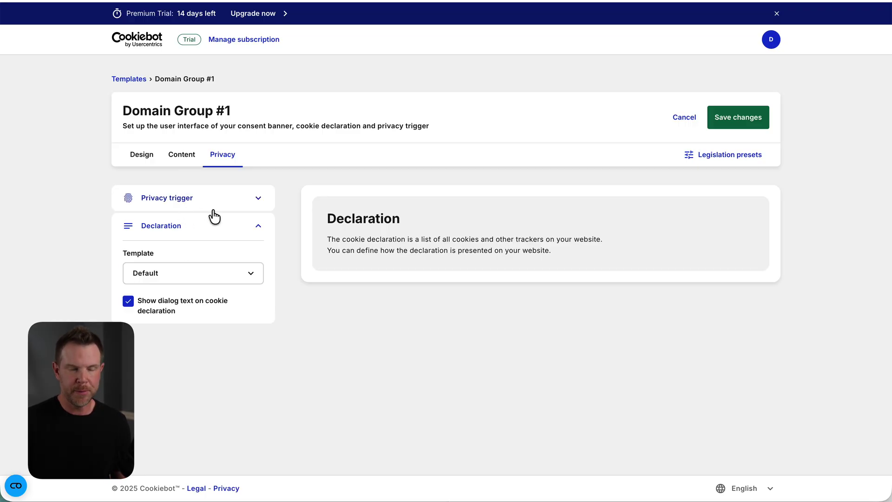
{"action": "left_click", "coordinate": [249, 205]}
{"action": "left_click", "coordinate": [738, 120]}
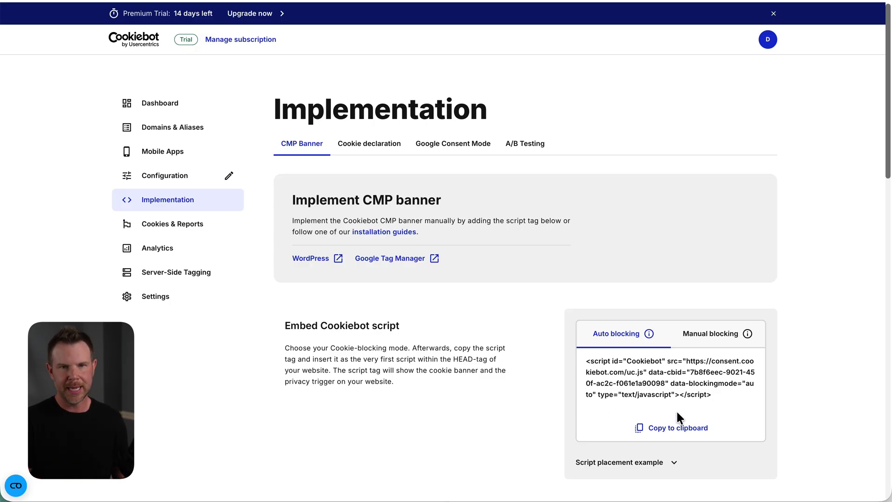
Copy the Domain group ID from Cookiebot's installation guides
{"action": "scroll", "coordinate": [676, 410], "scroll_direction": "down", "scroll_amount": 5}
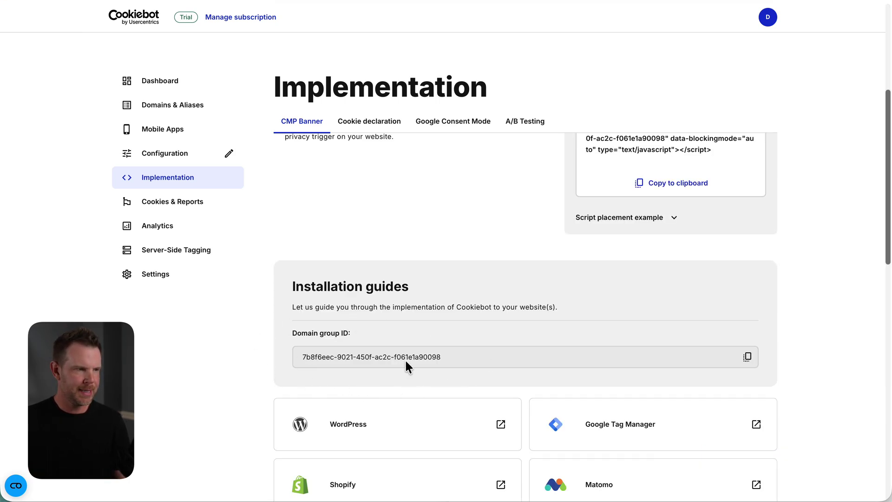
{"action": "left_click", "coordinate": [747, 357]}
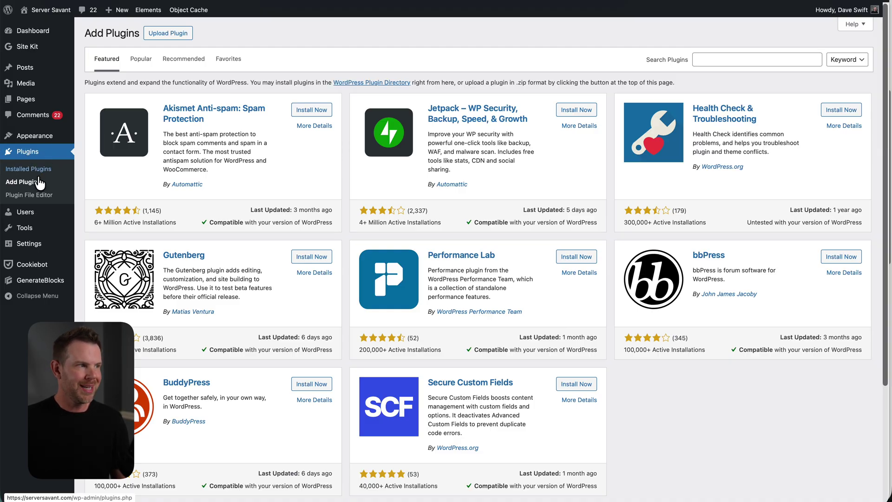
Search the plugin directory for cookiebot, then open the active Cookiebot plugin's dashboard
{"action": "left_click", "coordinate": [708, 59]}
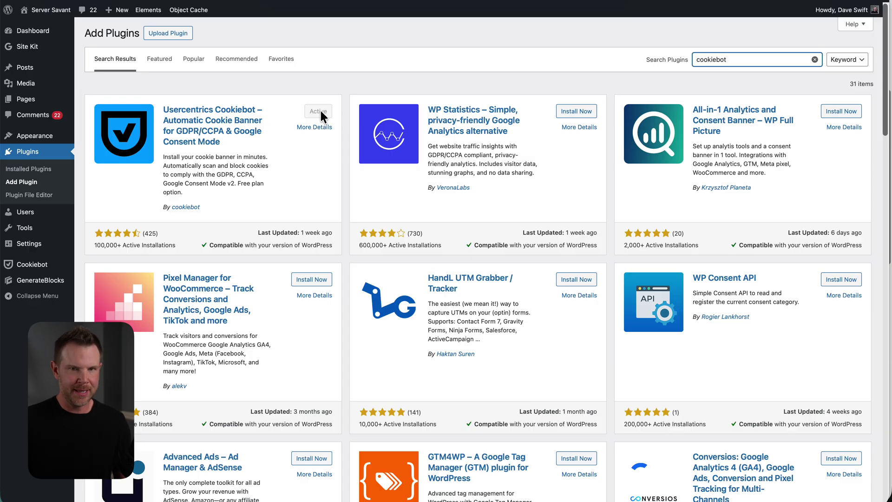
{"action": "left_click", "coordinate": [29, 264]}
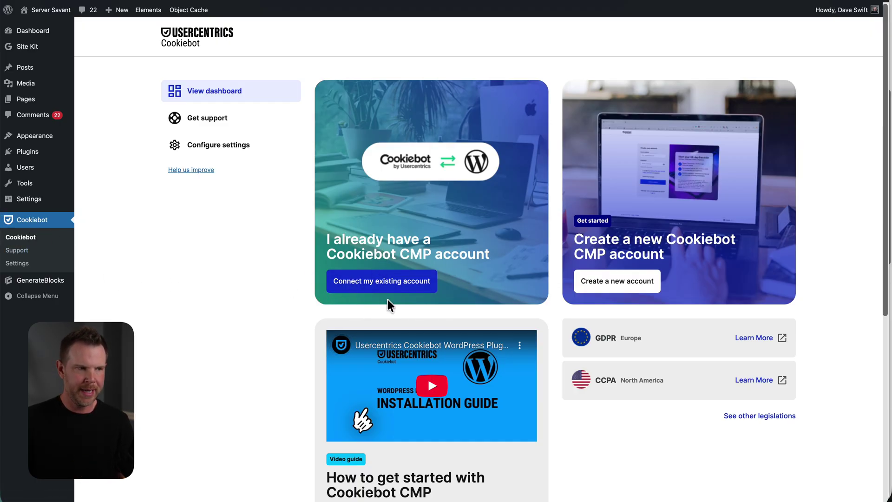
Connect the existing Cookiebot account by pasting the Domain Group ID
{"action": "left_click", "coordinate": [398, 281]}
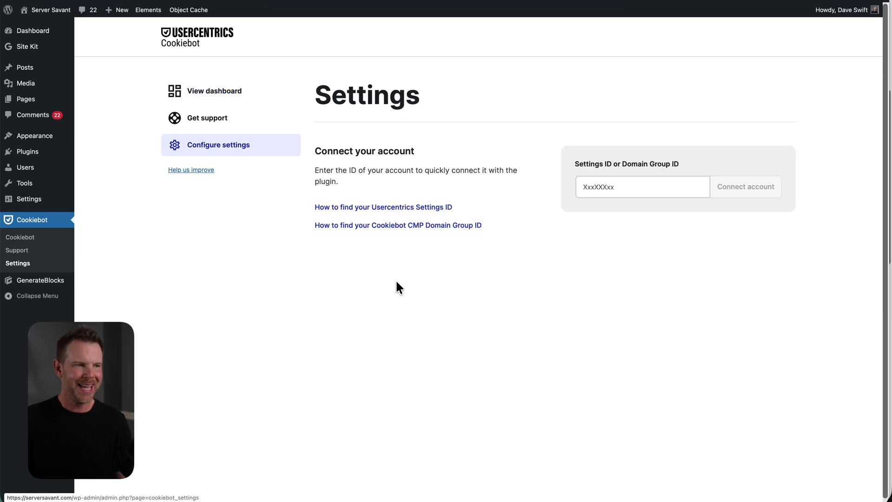
{"action": "left_click", "coordinate": [606, 186]}
{"action": "key", "text": "super+v"}
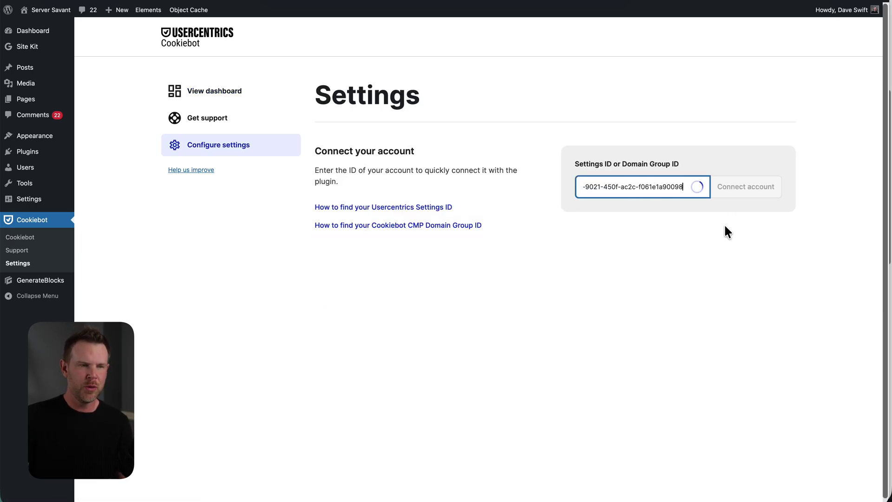
{"action": "left_click", "coordinate": [728, 191]}
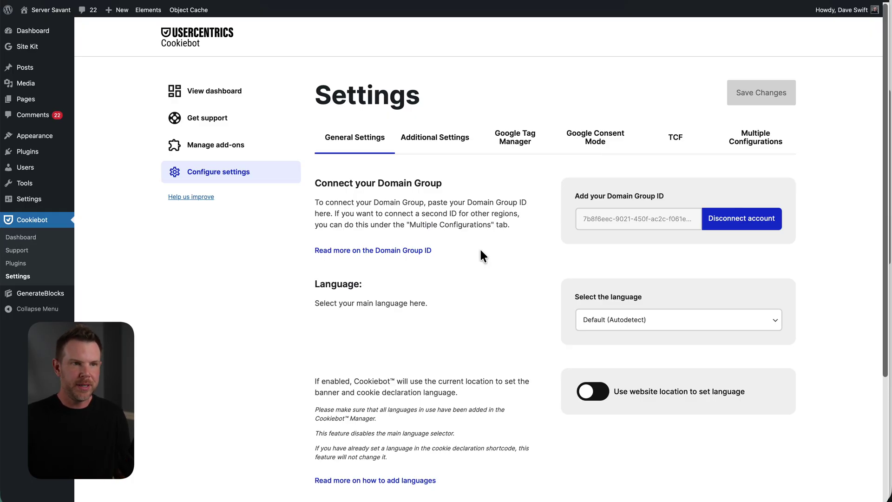
Adjust the banner display in Additional Settings, save, and keep Automatic cookie-blocking
{"action": "left_click", "coordinate": [450, 140]}
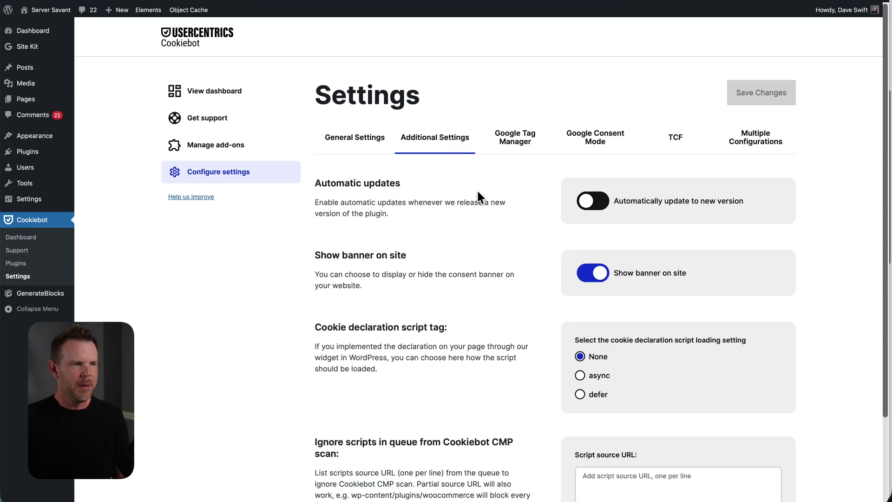
{"action": "left_click", "coordinate": [593, 279]}
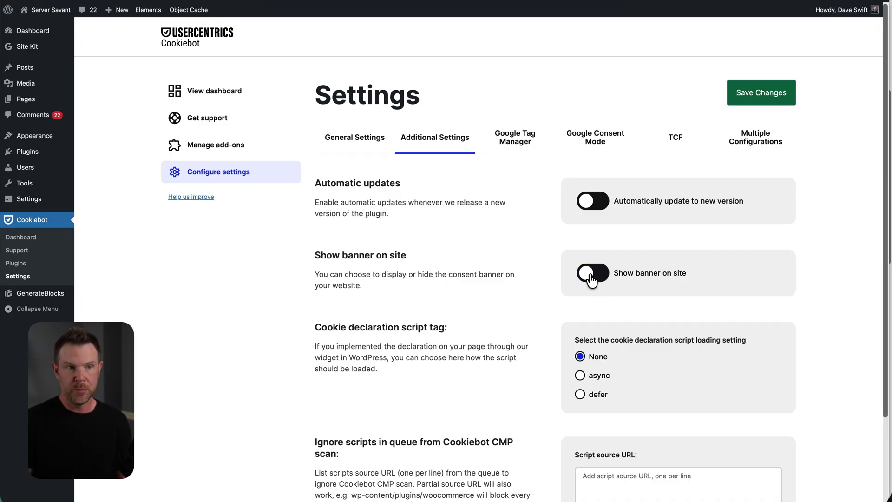
{"action": "left_click", "coordinate": [758, 98]}
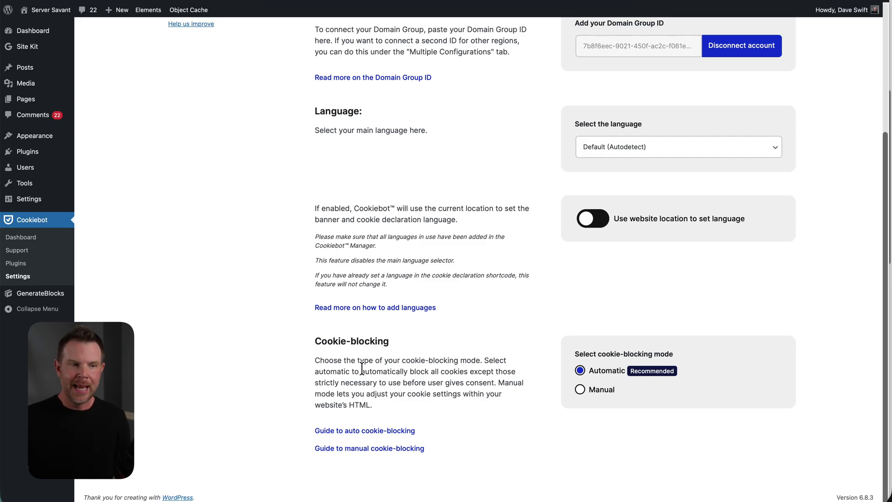
{"action": "left_click", "coordinate": [608, 390]}
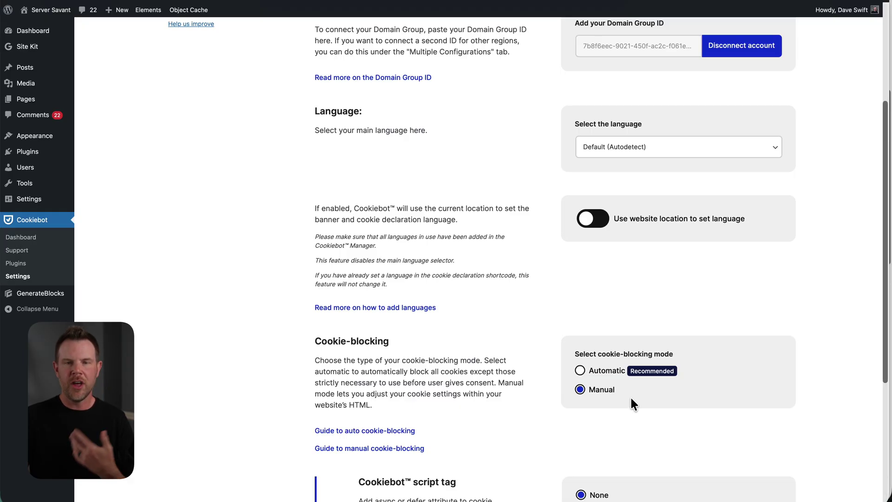
{"action": "left_click", "coordinate": [606, 371]}
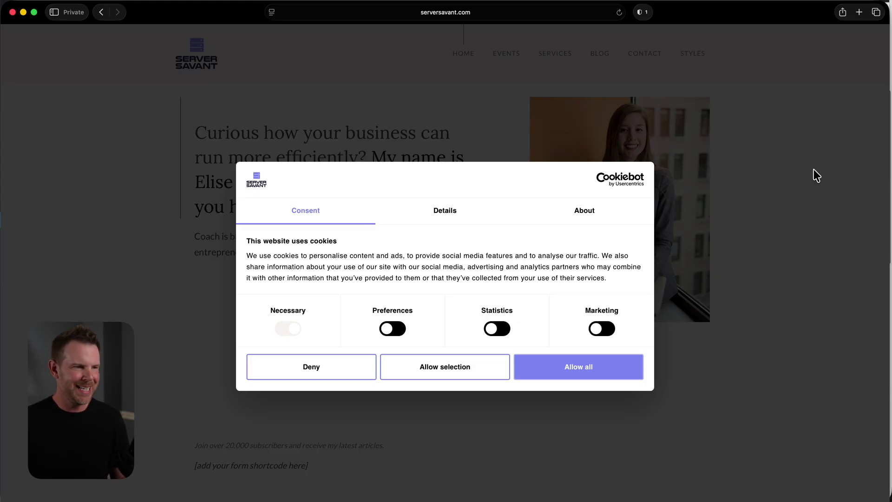
Enable Preferences and Statistics, review Marketing providers under Details, then choose Allow all
{"action": "left_click", "coordinate": [399, 330]}
{"action": "left_click", "coordinate": [495, 331]}
{"action": "left_click", "coordinate": [447, 211]}
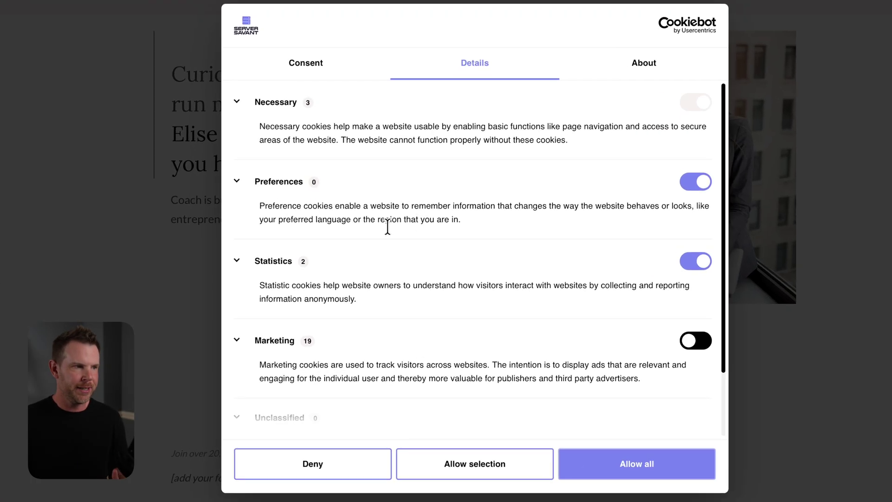
{"action": "left_click", "coordinate": [315, 353]}
{"action": "scroll", "coordinate": [335, 256], "scroll_direction": "down", "scroll_amount": 4}
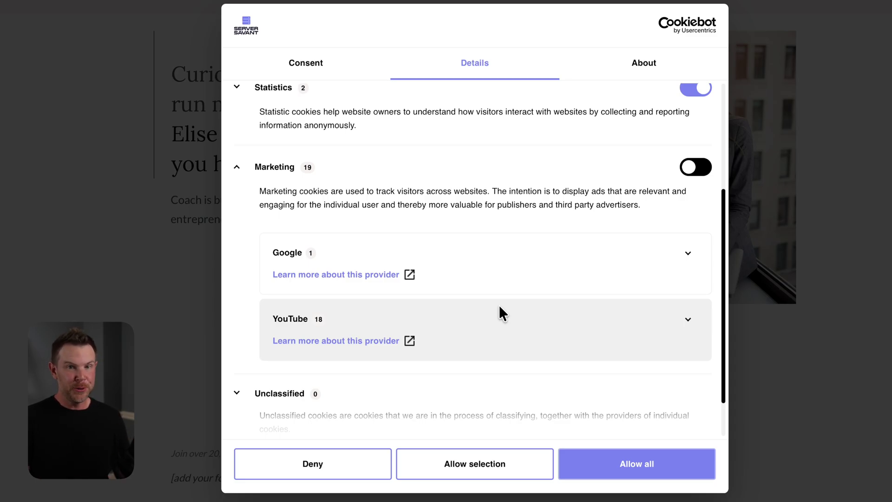
{"action": "left_click", "coordinate": [635, 464]}
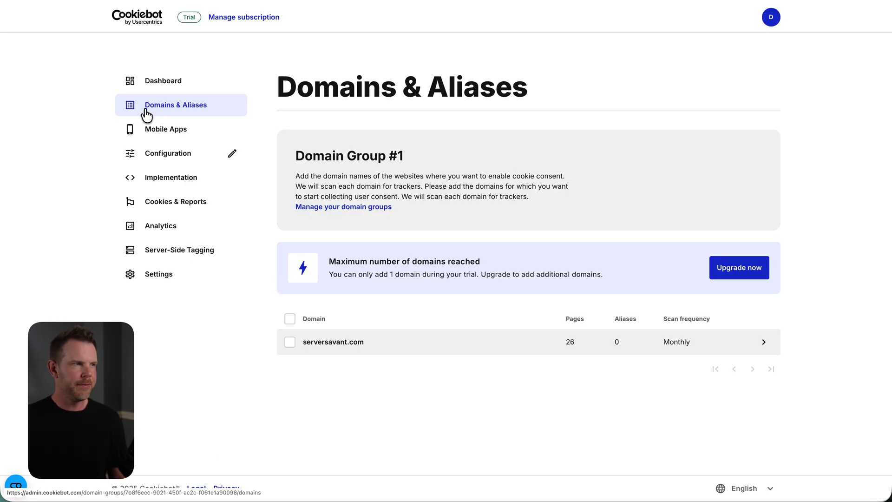
Open serversavant.com's domain details and check its scan settings, keeping Monthly frequency
{"action": "left_click", "coordinate": [335, 342]}
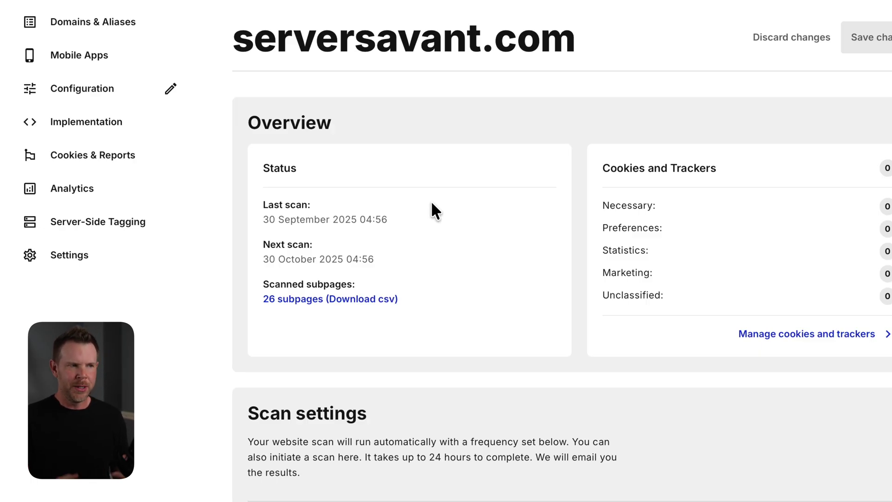
{"action": "scroll", "coordinate": [509, 211], "scroll_direction": "down", "scroll_amount": 1}
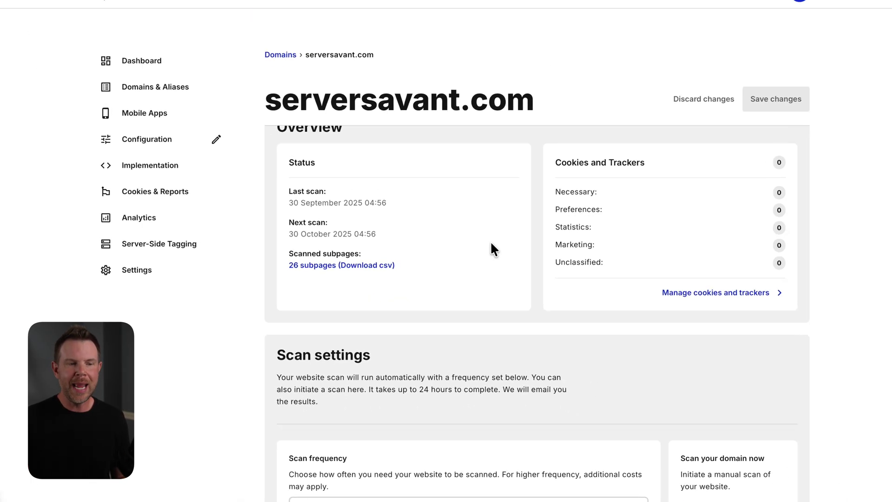
{"action": "scroll", "coordinate": [491, 243], "scroll_direction": "down", "scroll_amount": 1}
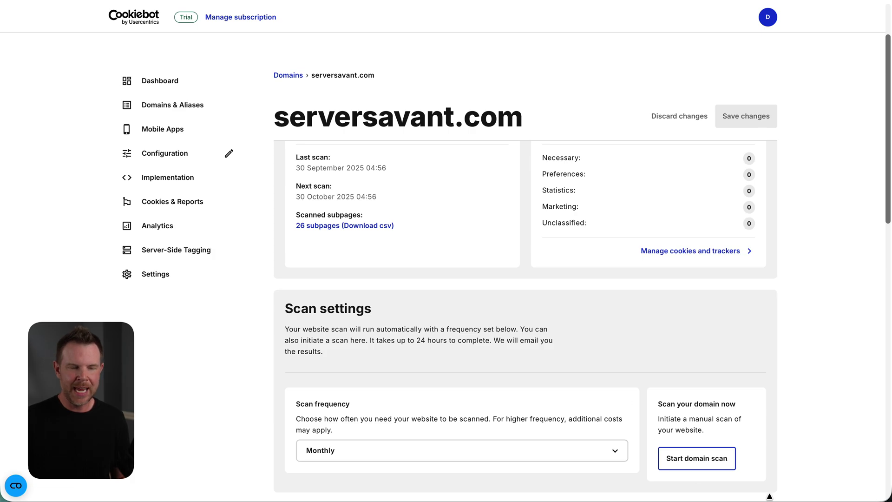
{"action": "scroll", "coordinate": [641, 453], "scroll_direction": "down", "scroll_amount": 1}
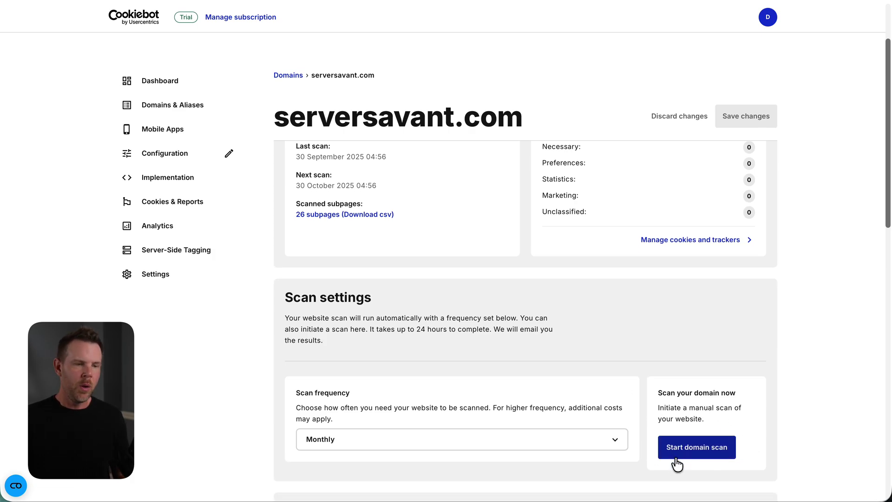
{"action": "scroll", "coordinate": [678, 458], "scroll_direction": "down", "scroll_amount": 2}
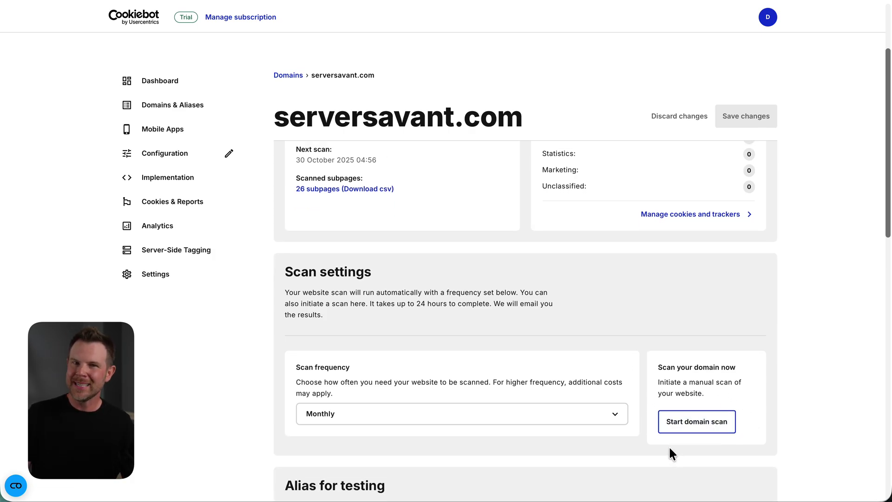
{"action": "left_click", "coordinate": [595, 412]}
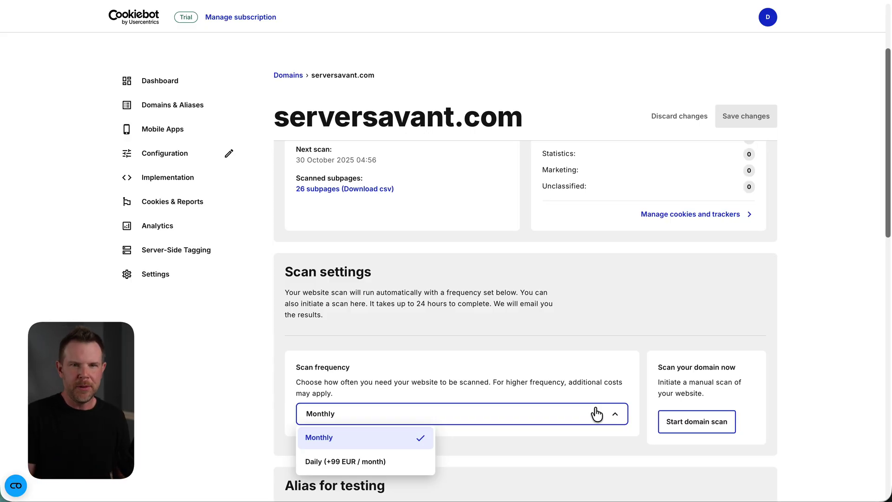
{"action": "left_click", "coordinate": [601, 333]}
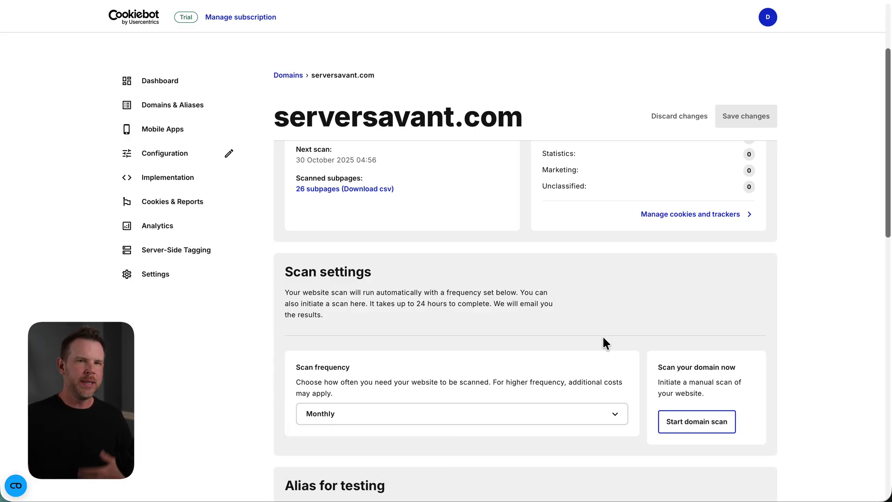